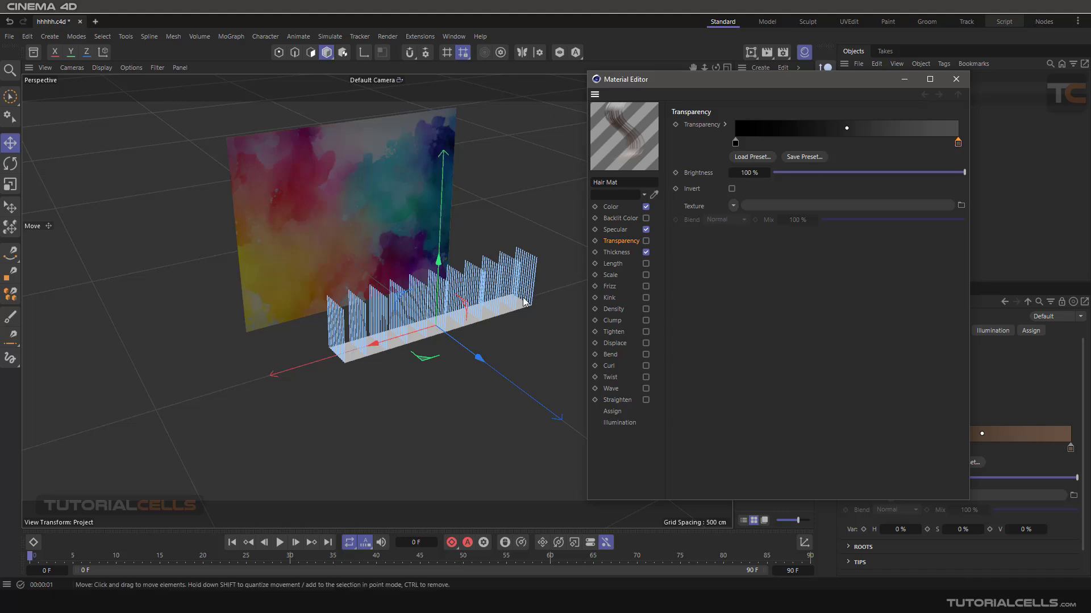
- Turn on the interactive render region over the hair object in the viewport
scroll(497, 273, "down", 3)
left_click_drag(497, 273, 398, 284, "alt")
scroll(353, 271, "up", 3)
left_click(750, 51)
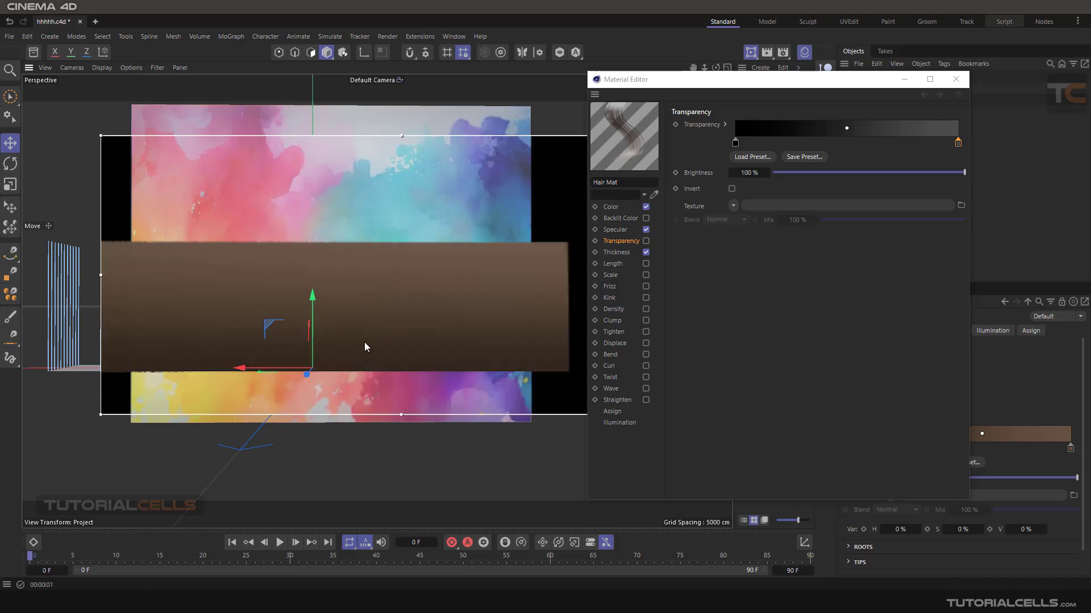
scroll(393, 300, "up", 3)
scroll(393, 299, "down", 1)
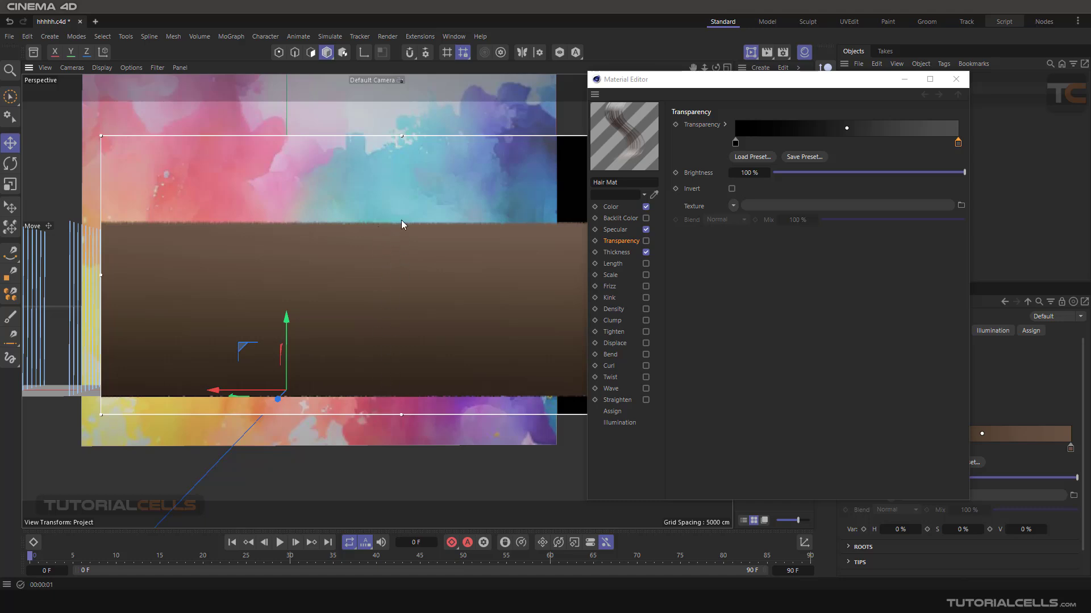
- Enable the Transparency channel of Hair Mat and raise the brightness of the gradient's end knot
left_click(645, 241)
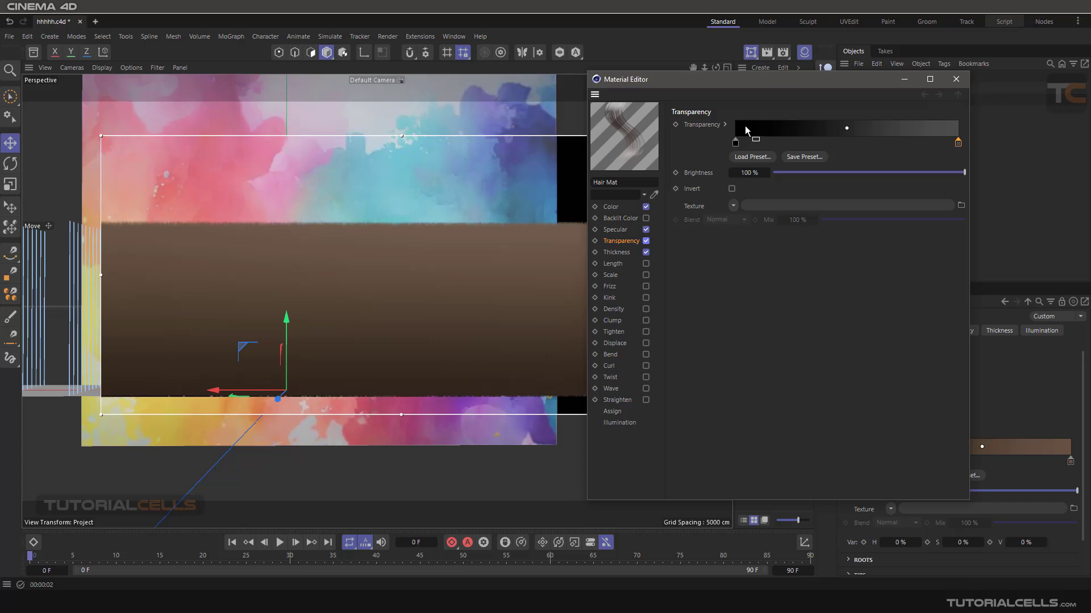
scroll(498, 237, "down", 1)
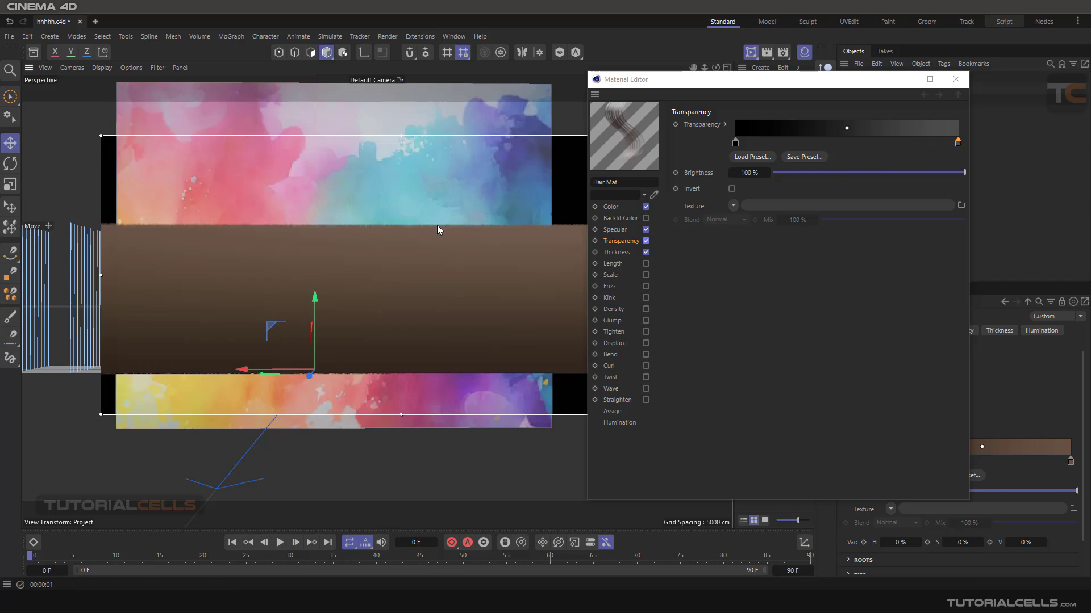
double_click(957, 142)
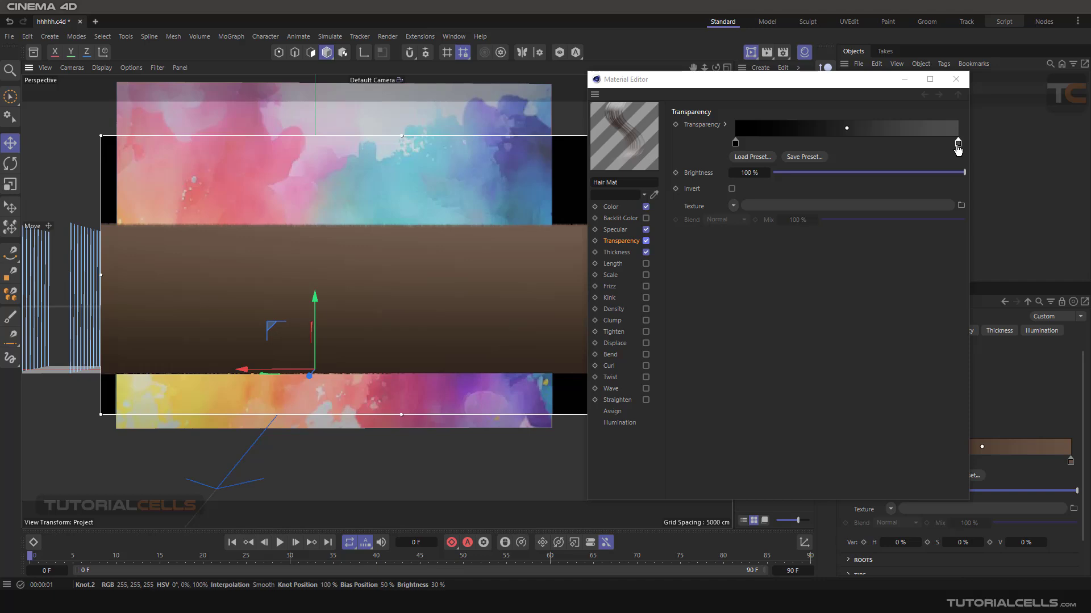
left_click_drag(879, 108, 836, 213)
left_click_drag(765, 215, 772, 224)
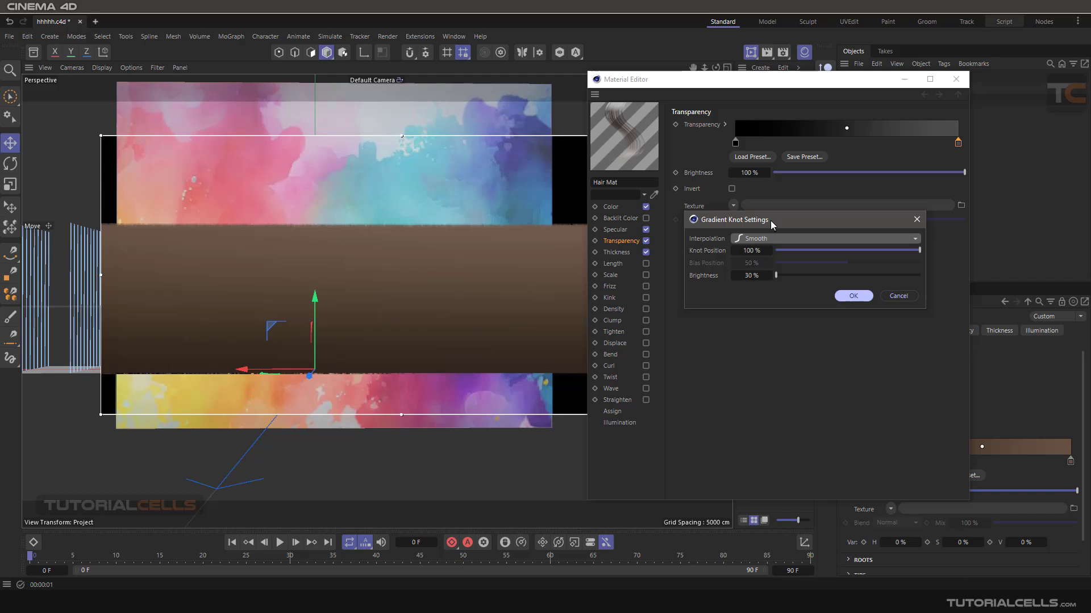
left_click(738, 240)
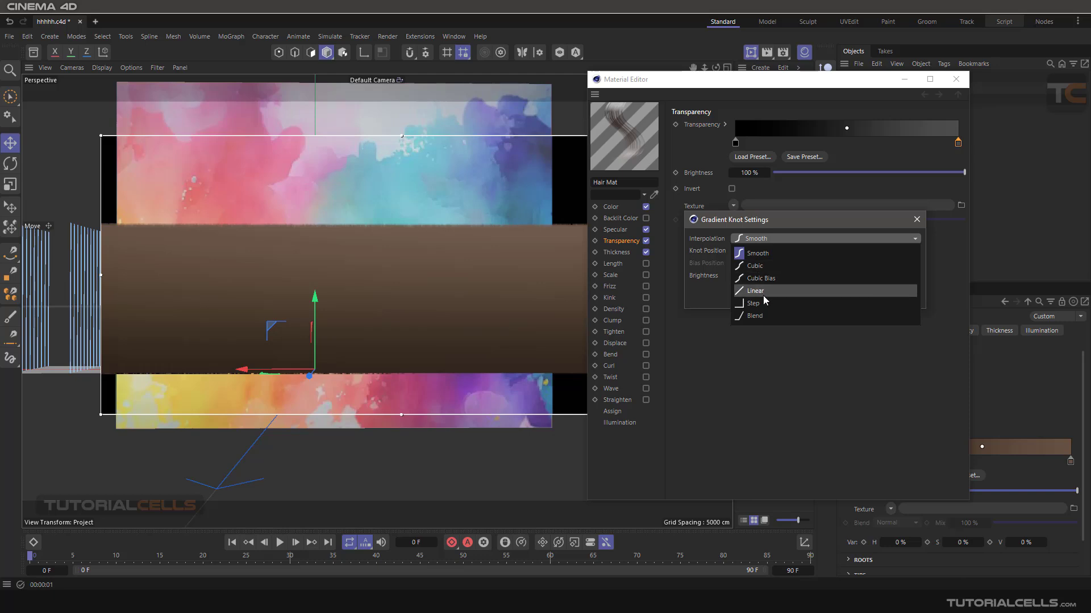
left_click(755, 352)
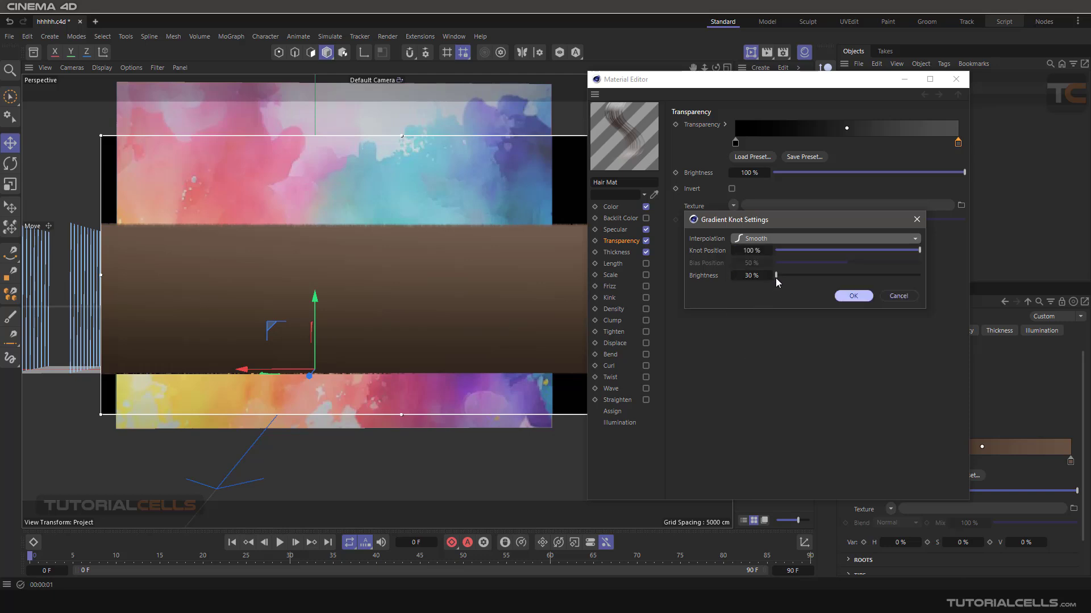
left_click_drag(775, 277, 786, 281)
left_click(837, 297)
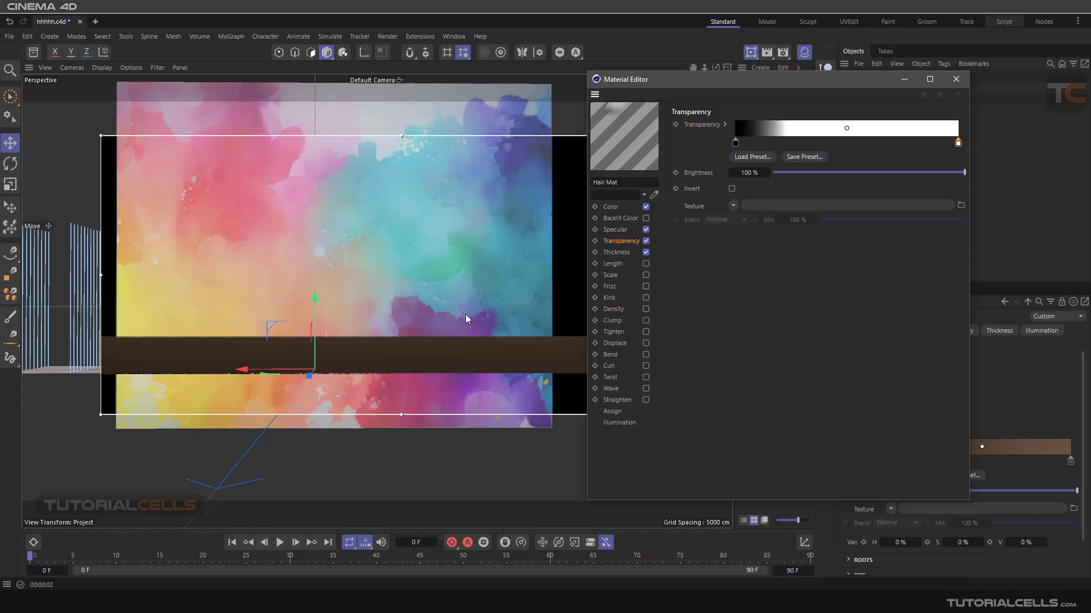
- Move the middle transparency gradient knot to the right end of the gradient
left_click(849, 130)
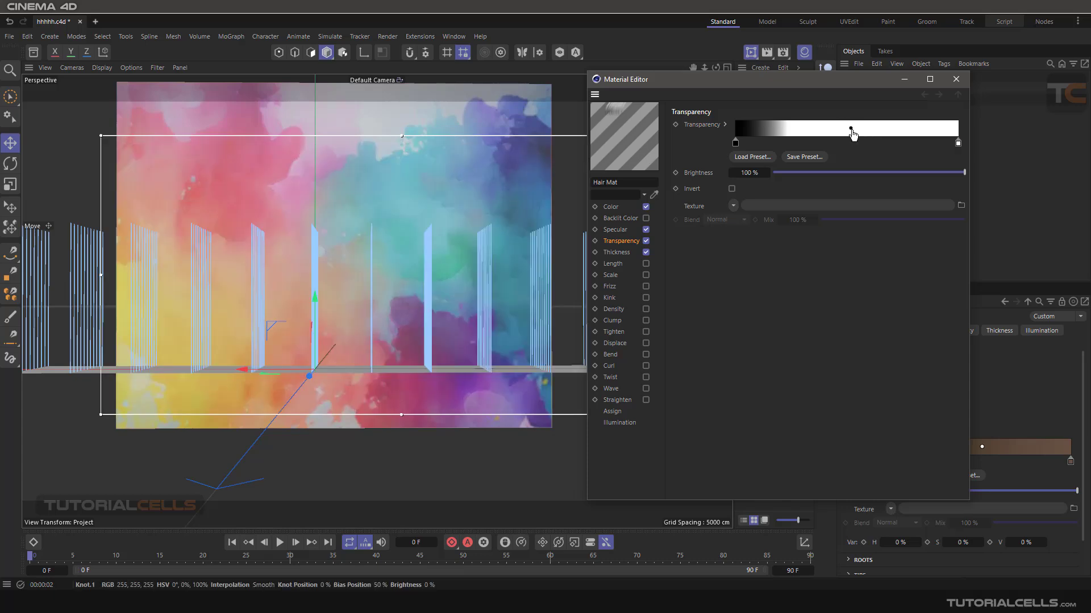
left_click_drag(849, 130, 953, 128)
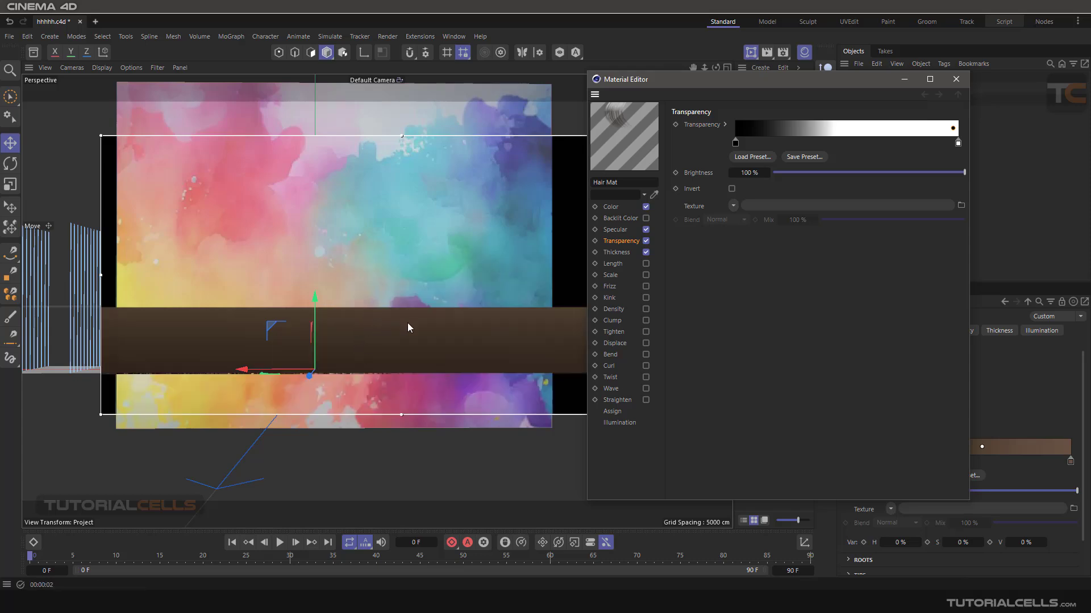
scroll(407, 323, "up", 3)
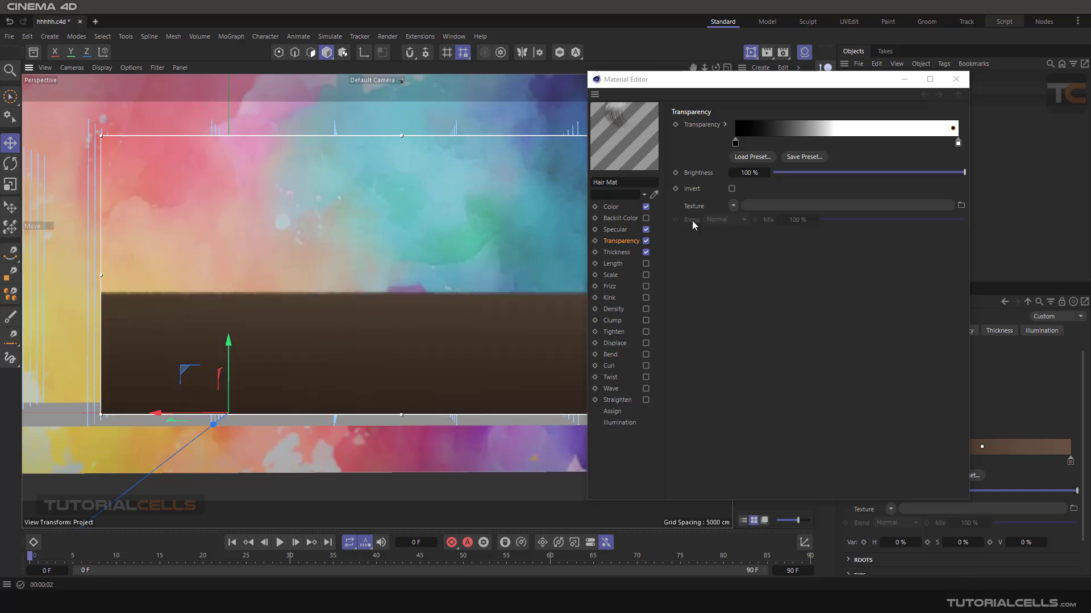
- Set the Transparency brightness to 41%, briefly trying the Invert option
left_click(893, 172)
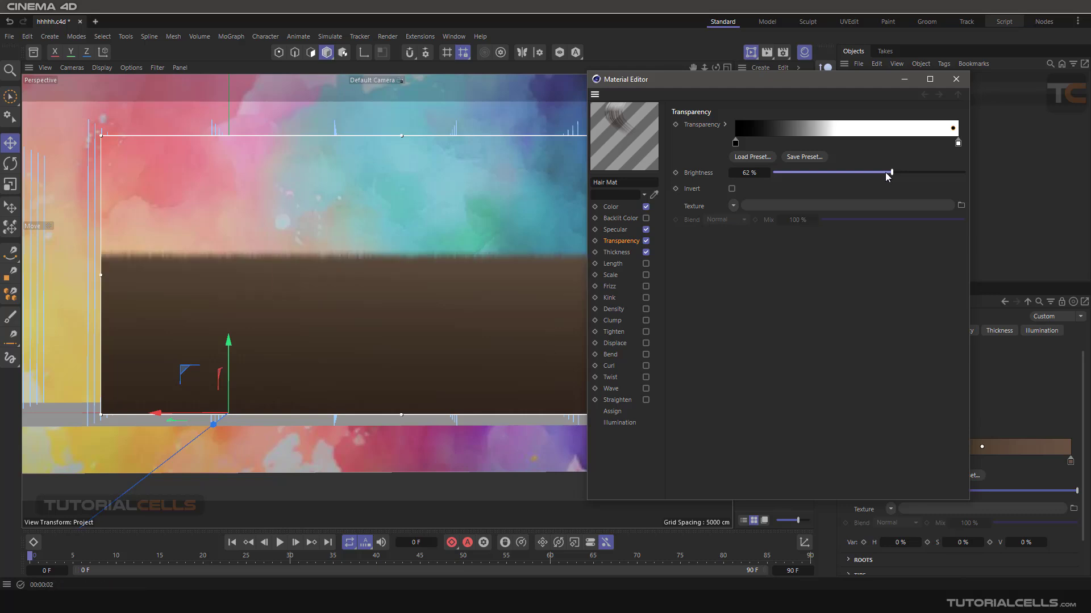
left_click(850, 172)
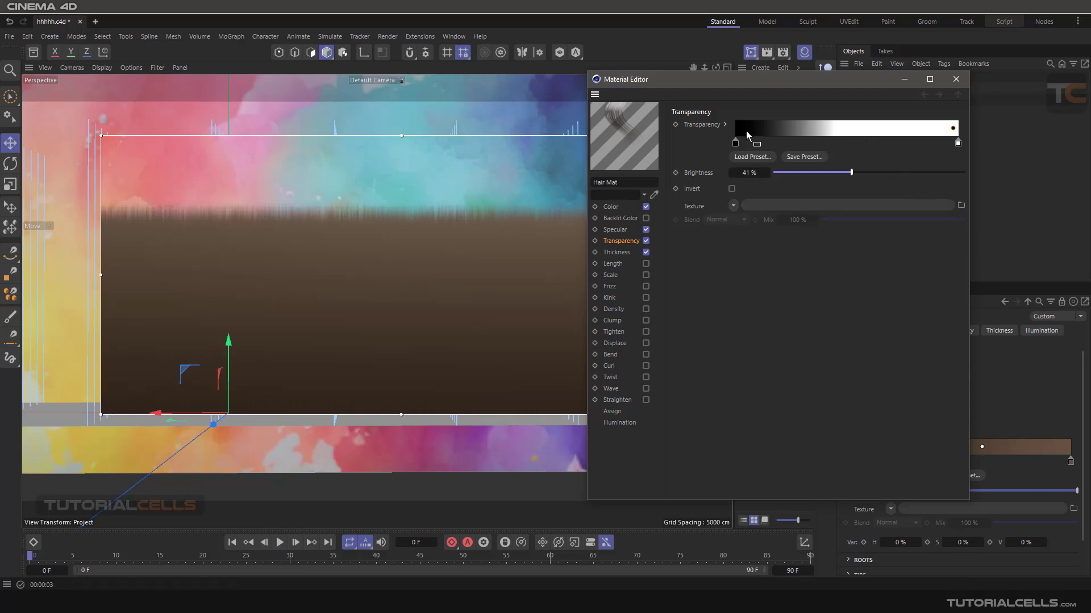
left_click(731, 189)
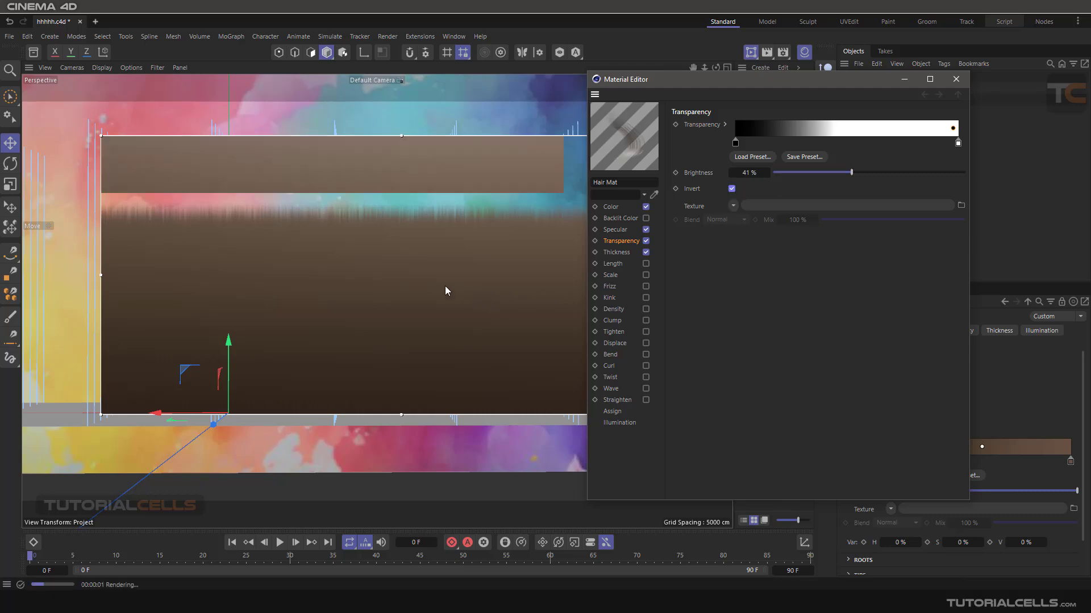
scroll(408, 250, "down", 3)
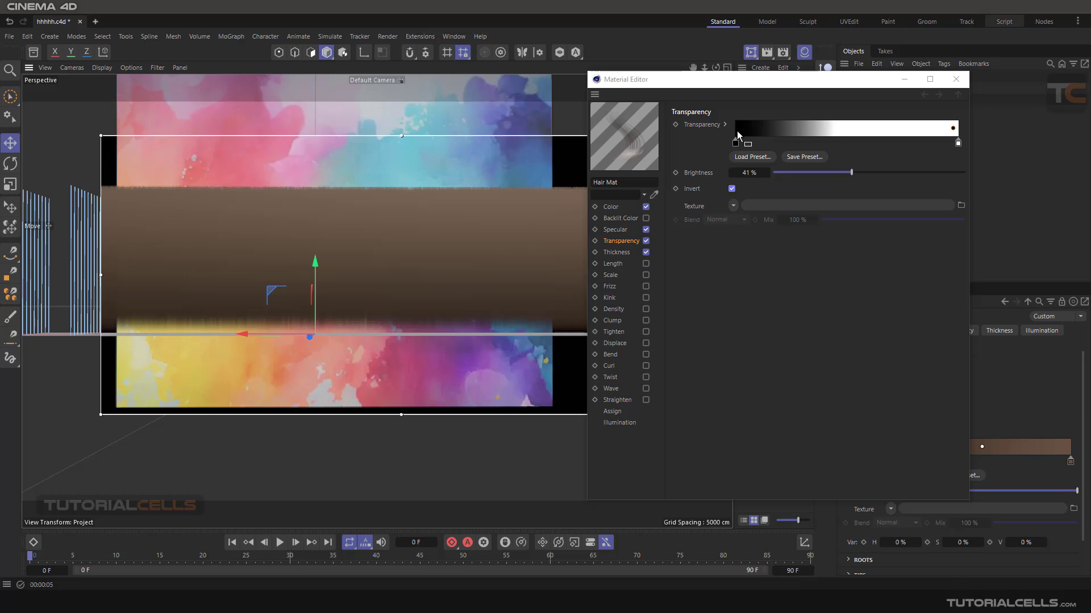
left_click(733, 189)
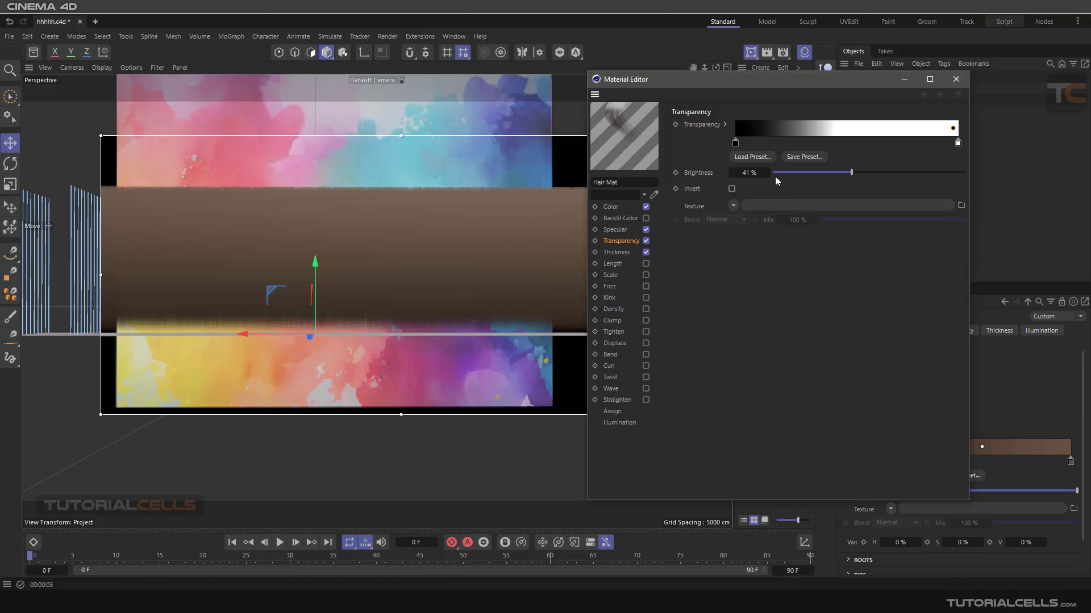
- Set the end gradient knot's interpolation to Cubic with brightness 762%
double_click(957, 144)
left_click(839, 119)
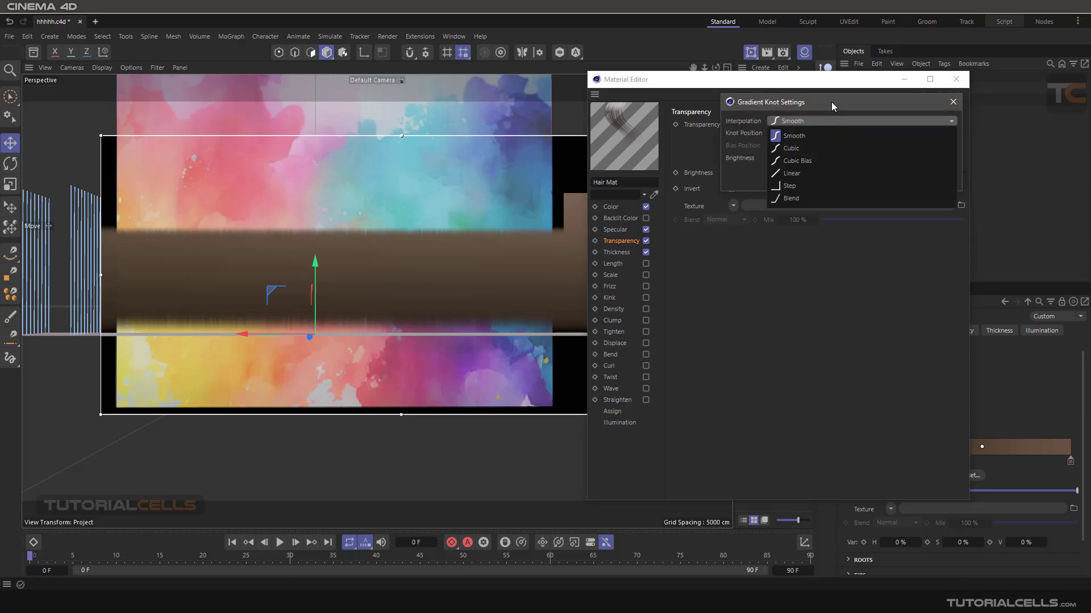
left_click(831, 102)
left_click(820, 121)
left_click(816, 146)
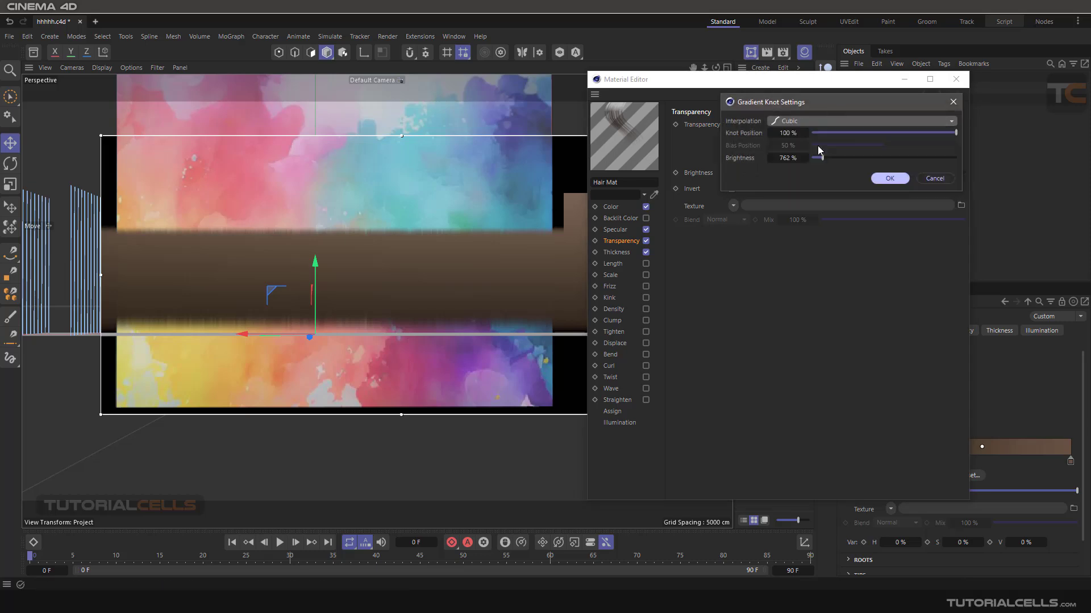
left_click_drag(806, 108, 774, 240)
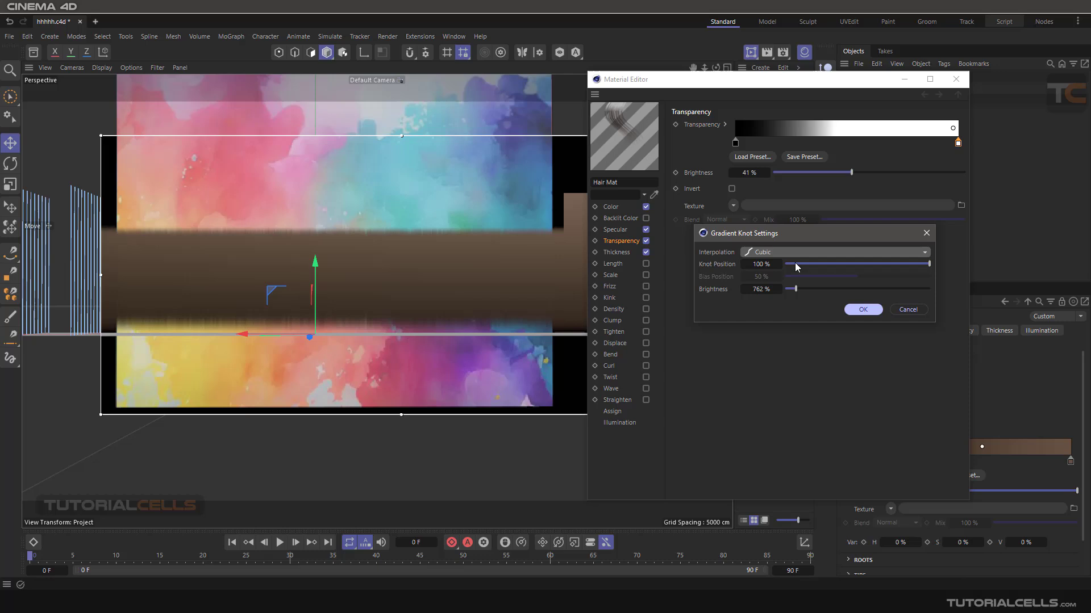
left_click(857, 309)
- Move the middle gradient knot slightly left of the end knot
left_click_drag(953, 131, 908, 128)
left_click(958, 144)
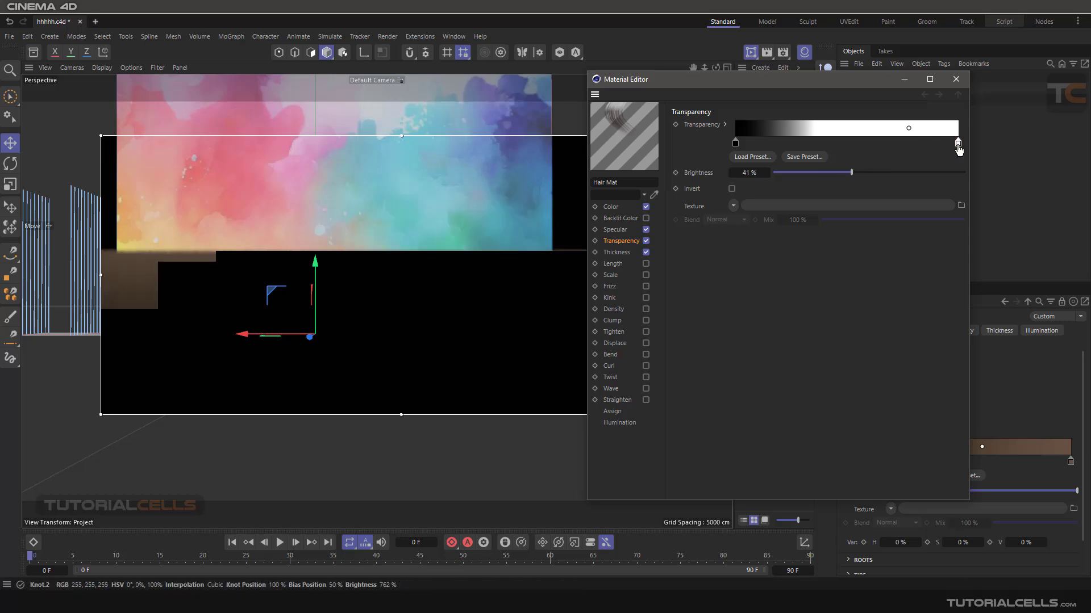
left_click(794, 126, "ctrl")
left_click_drag(803, 79, 799, 73)
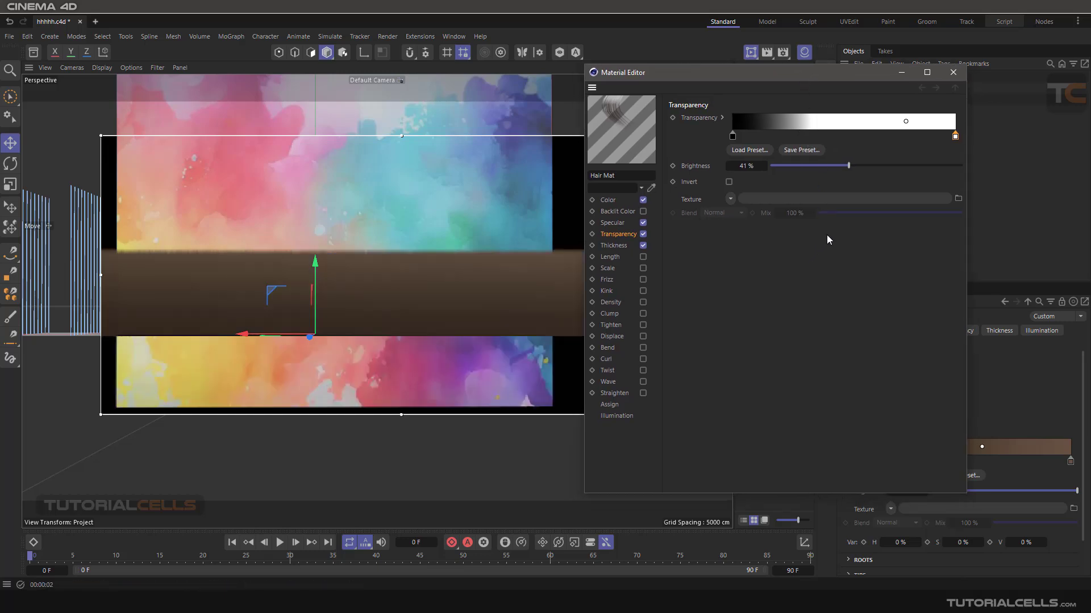
- Set the end gradient knot's brightness to 137%
double_click(954, 138)
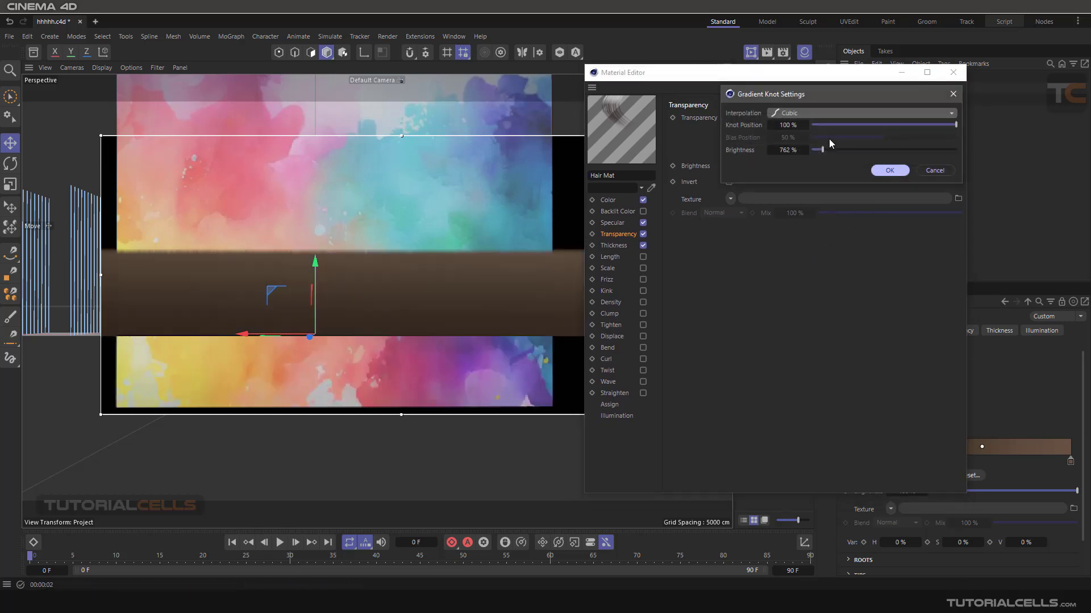
left_click(810, 115)
left_click(736, 163)
left_click_drag(822, 149, 820, 149)
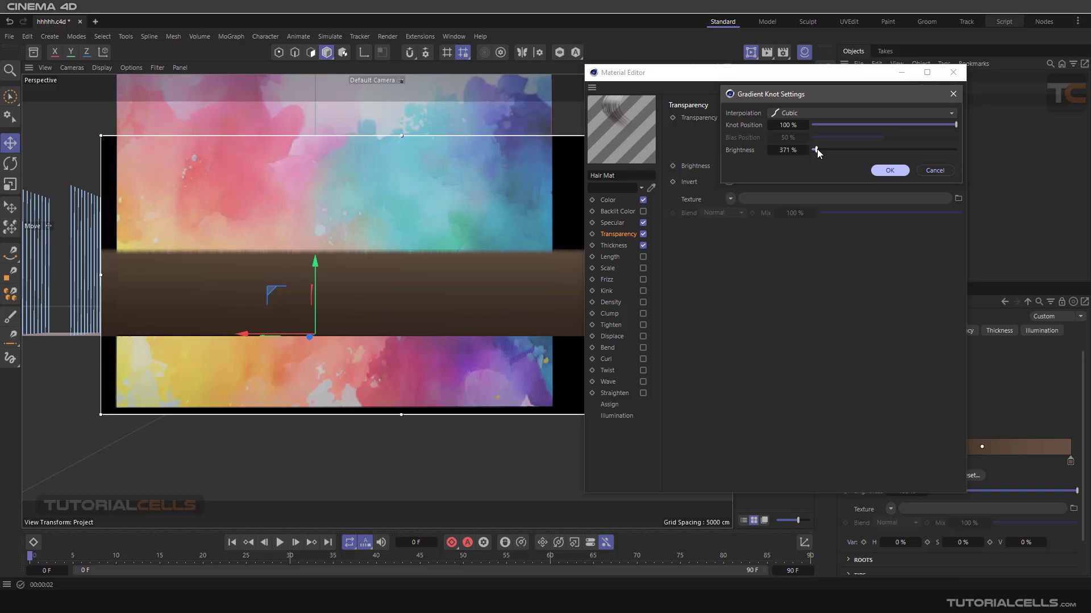
left_click(889, 171)
- Load a Noise shader as the Transparency texture
left_click_drag(785, 135, 489, 210)
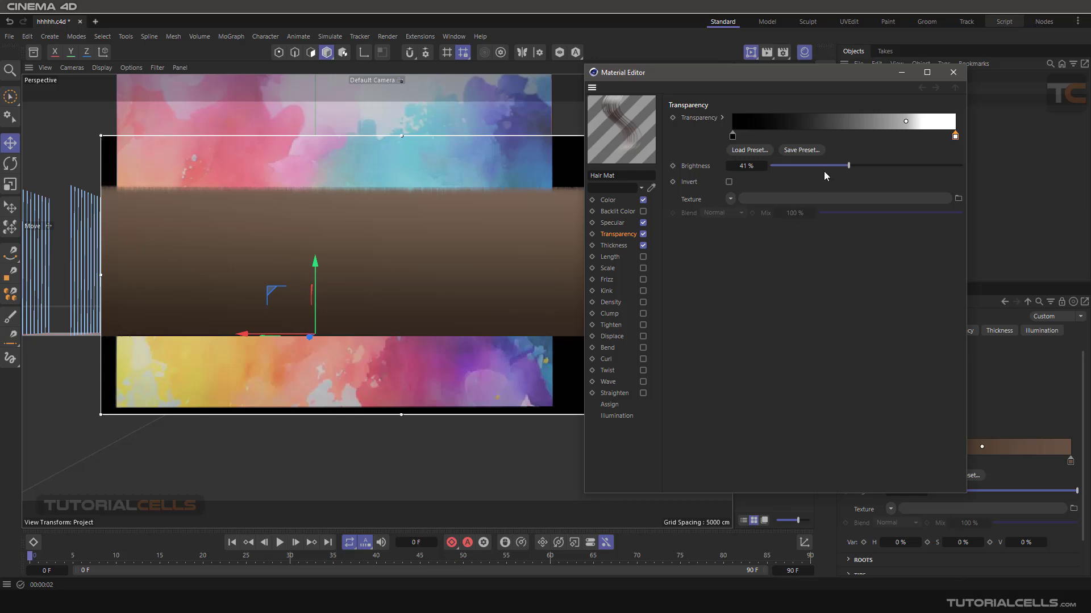
left_click(730, 199)
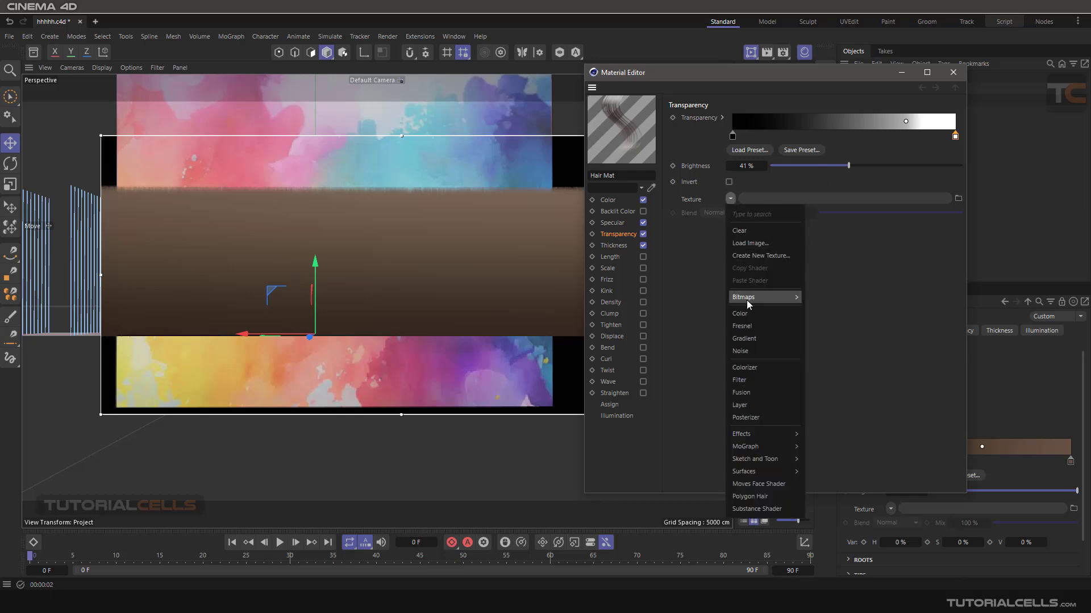
left_click(763, 352)
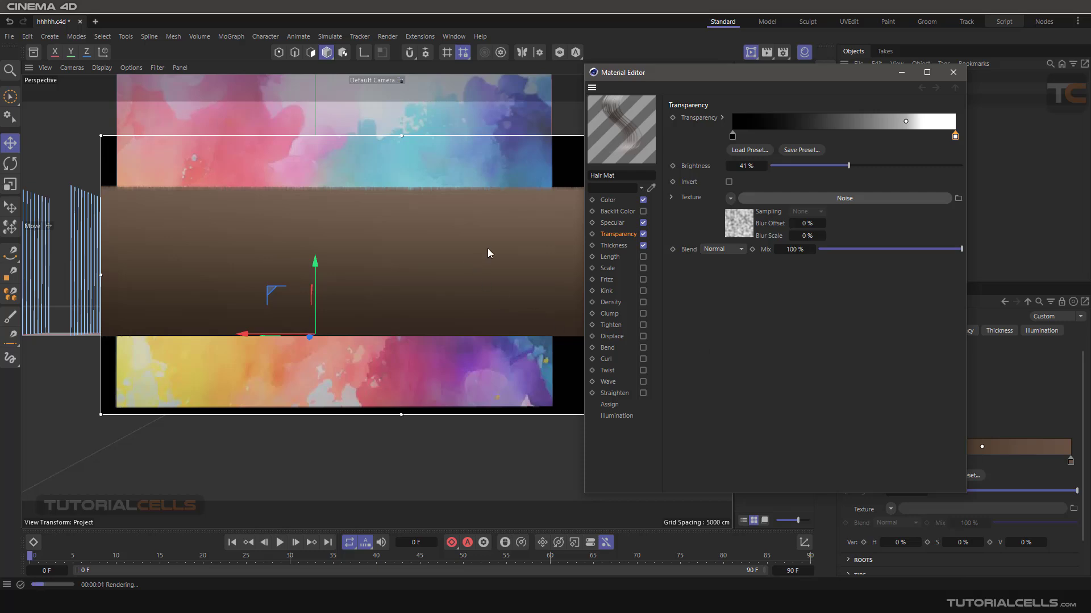
- Open the Noise shader and set its contrast to 77%
left_click(769, 198)
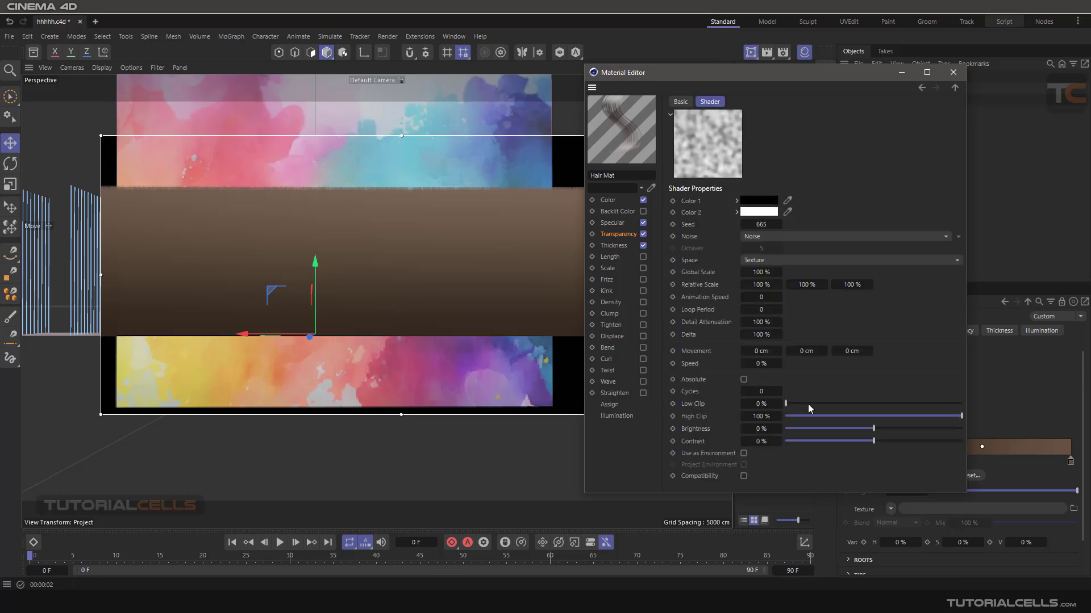
left_click_drag(867, 445, 950, 442)
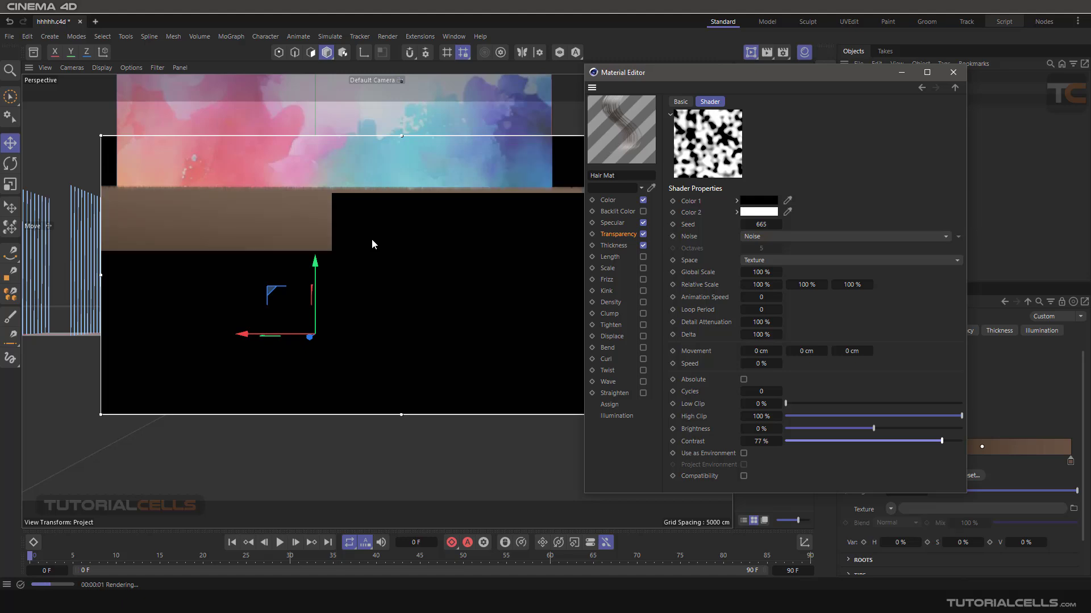
- Set the Transparency brightness to 50% and move the middle gradient knot slightly left
scroll(389, 244, "down", 3)
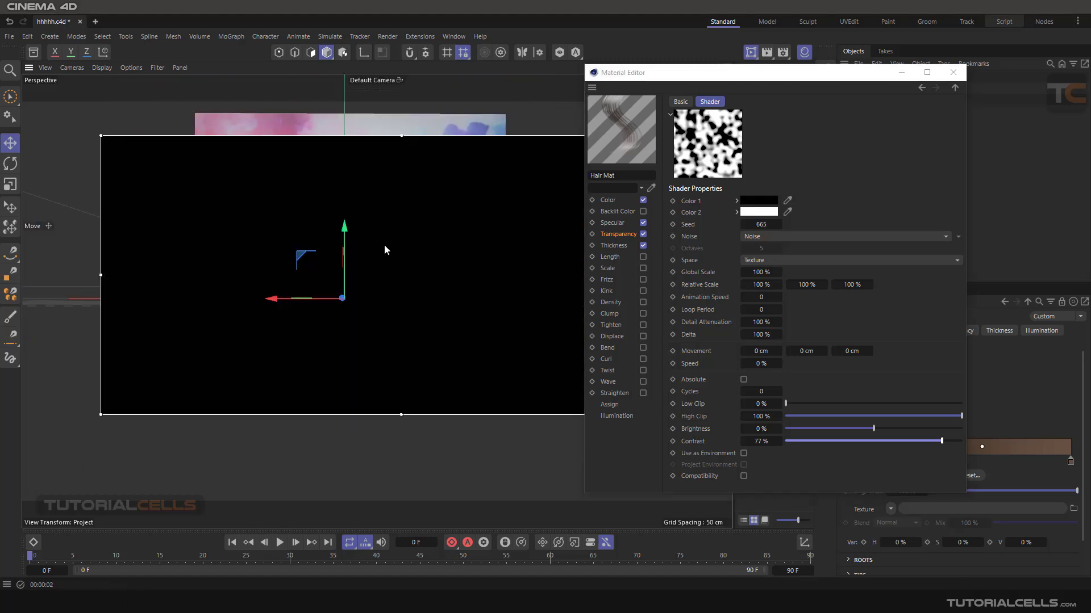
left_click_drag(389, 263, 499, 295, "alt")
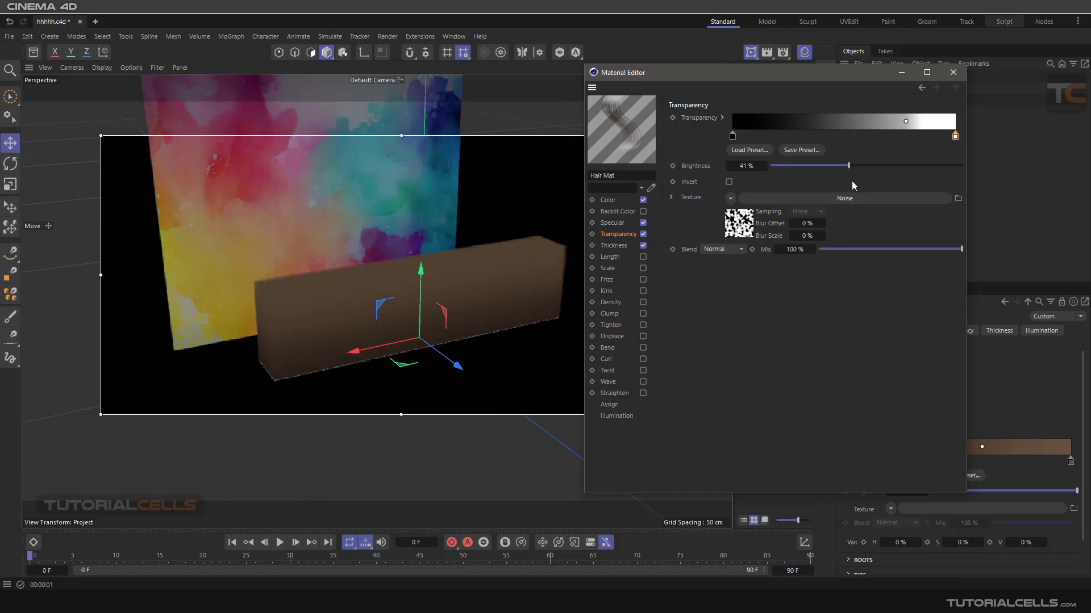
left_click_drag(848, 167, 867, 167)
left_click_drag(905, 121, 873, 124)
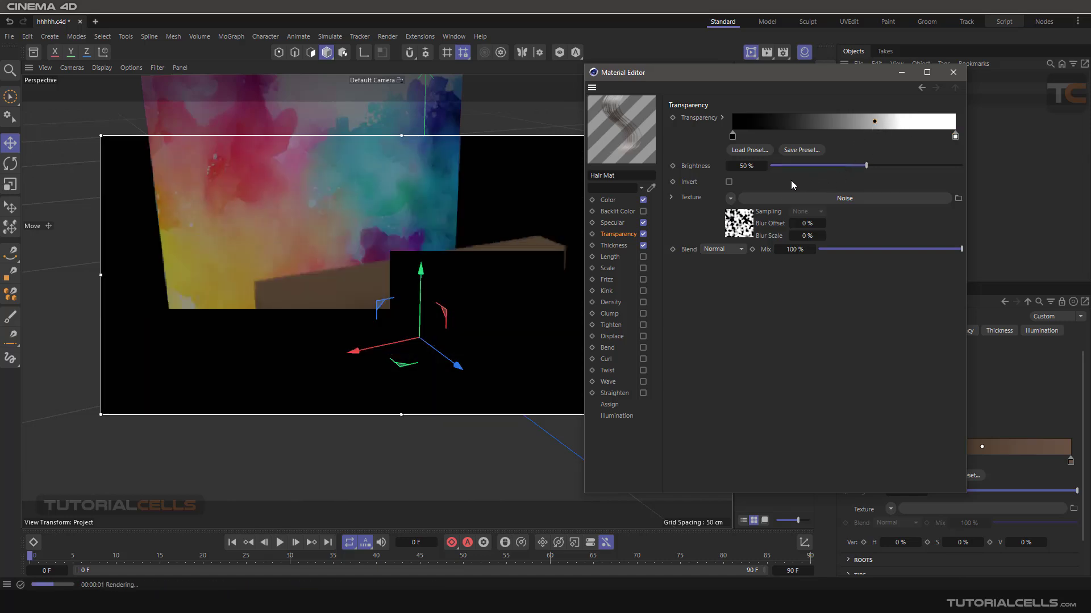
- Set the Noise shader's space to UV (2D)
scroll(523, 273, "up", 3)
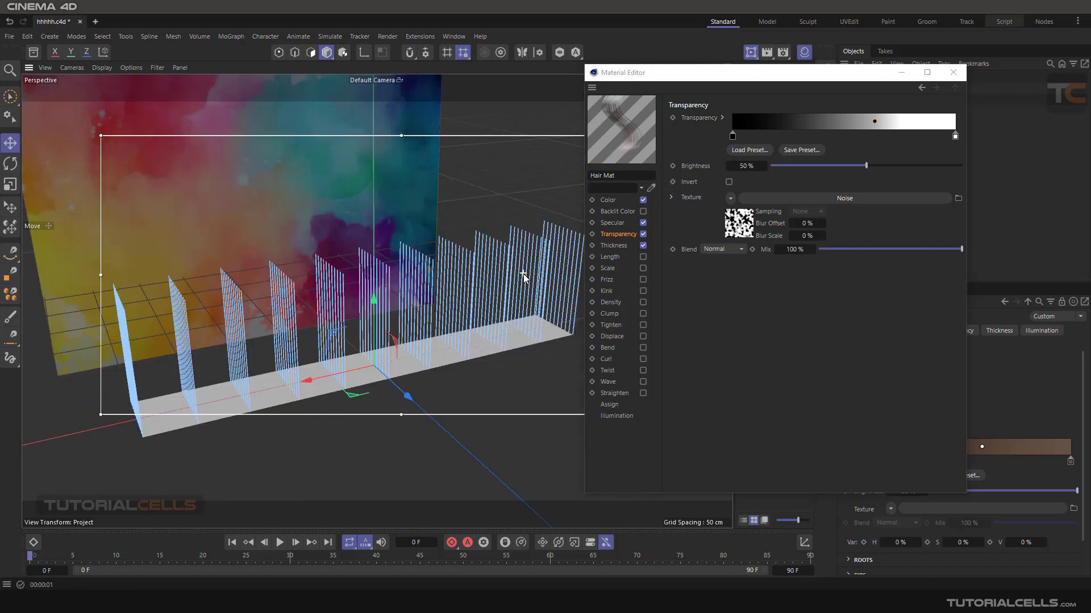
scroll(523, 274, "up", 1)
left_click_drag(503, 265, 482, 289, "alt")
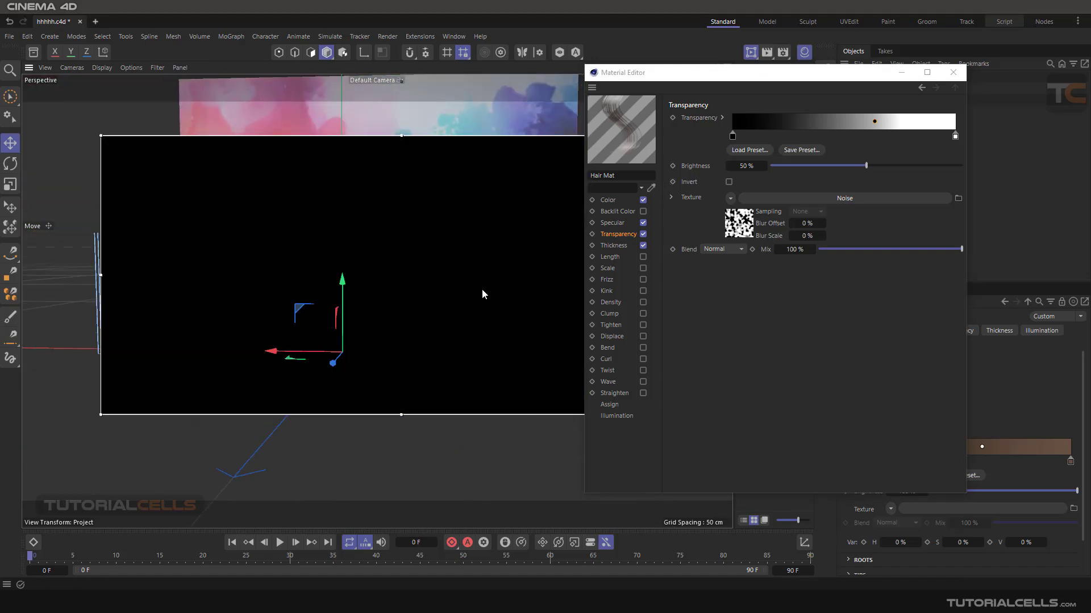
left_click(798, 196)
left_click(794, 259)
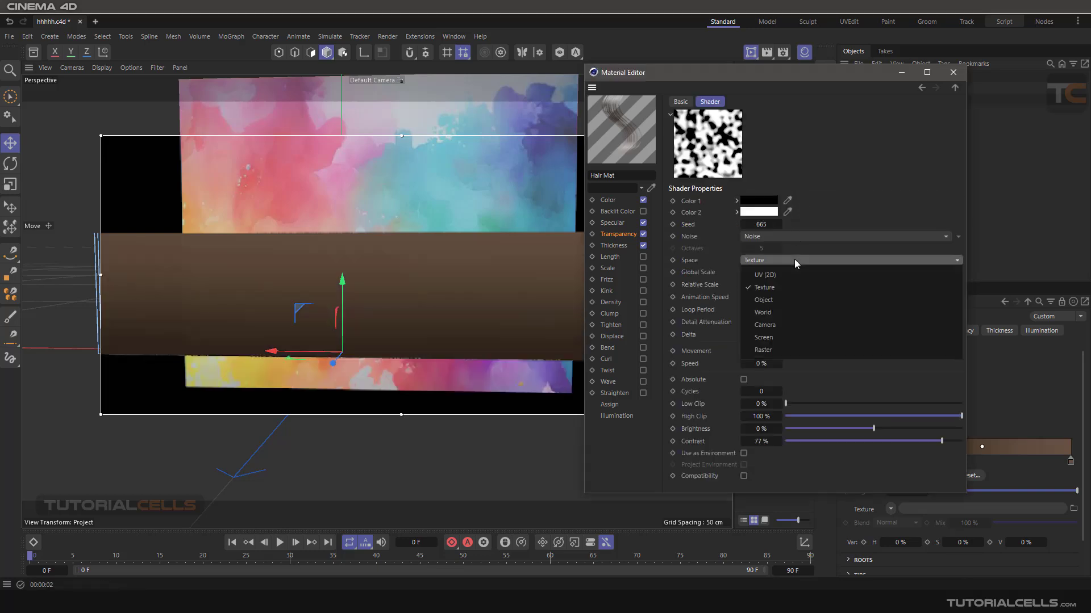
left_click(795, 274)
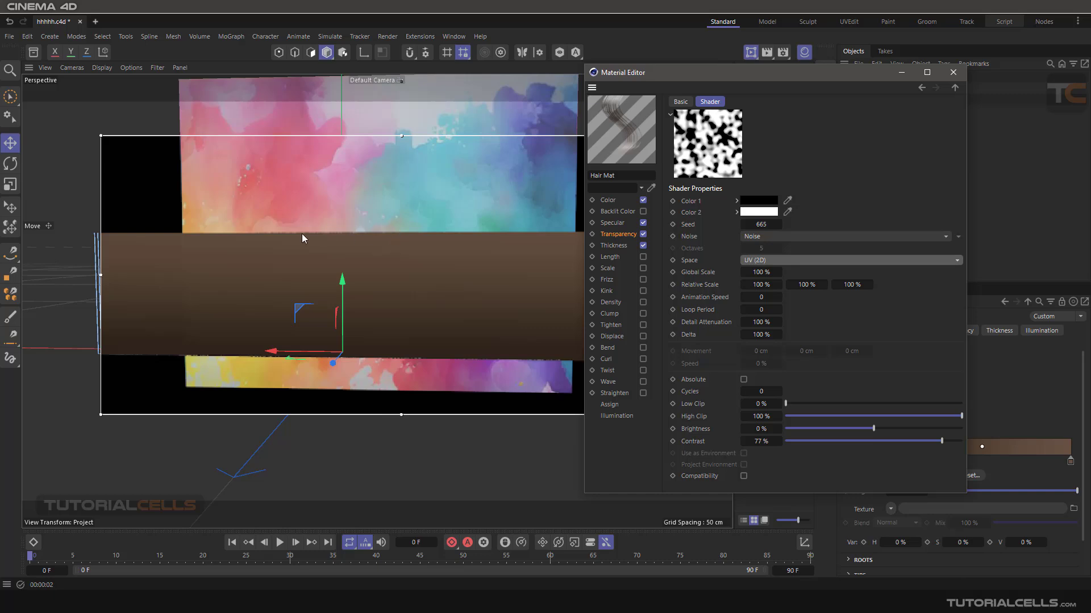
- Raise the Transparency channel's brightness to 100%
left_click(613, 234)
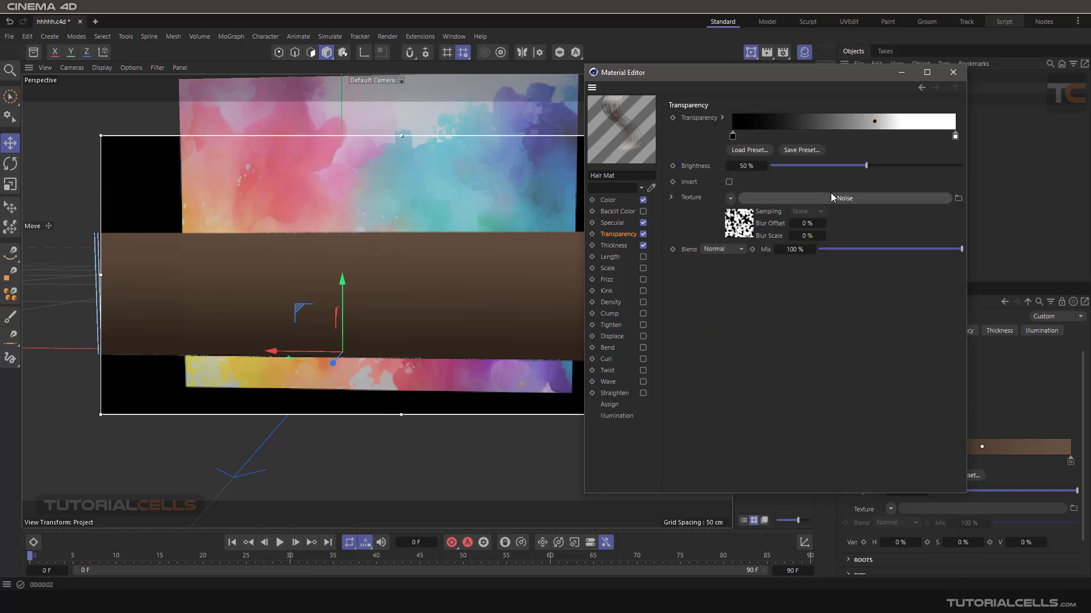
left_click_drag(865, 164, 872, 165)
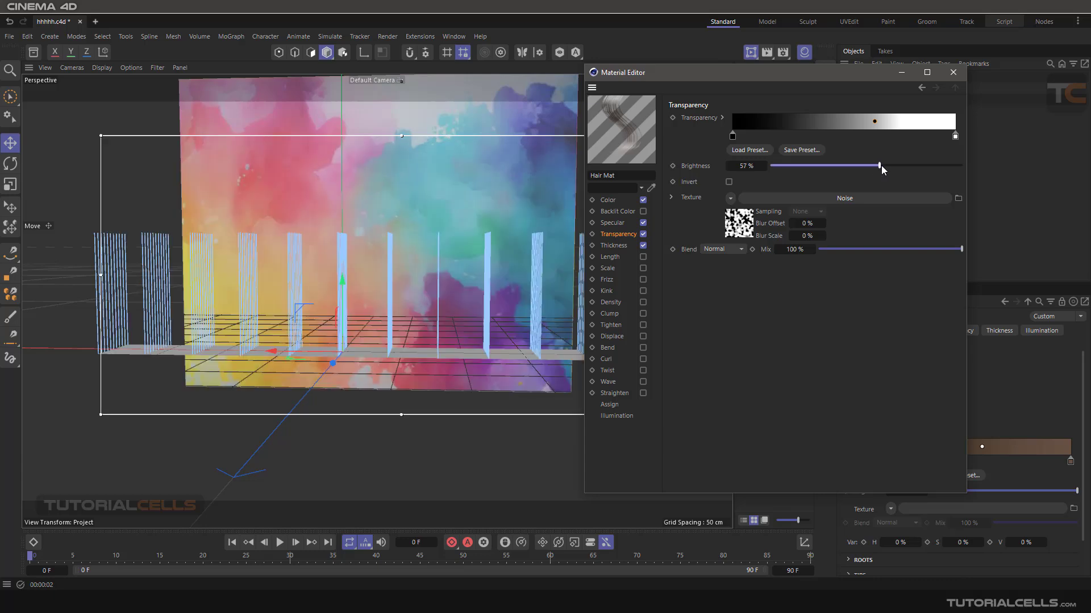
left_click_drag(891, 167, 983, 168)
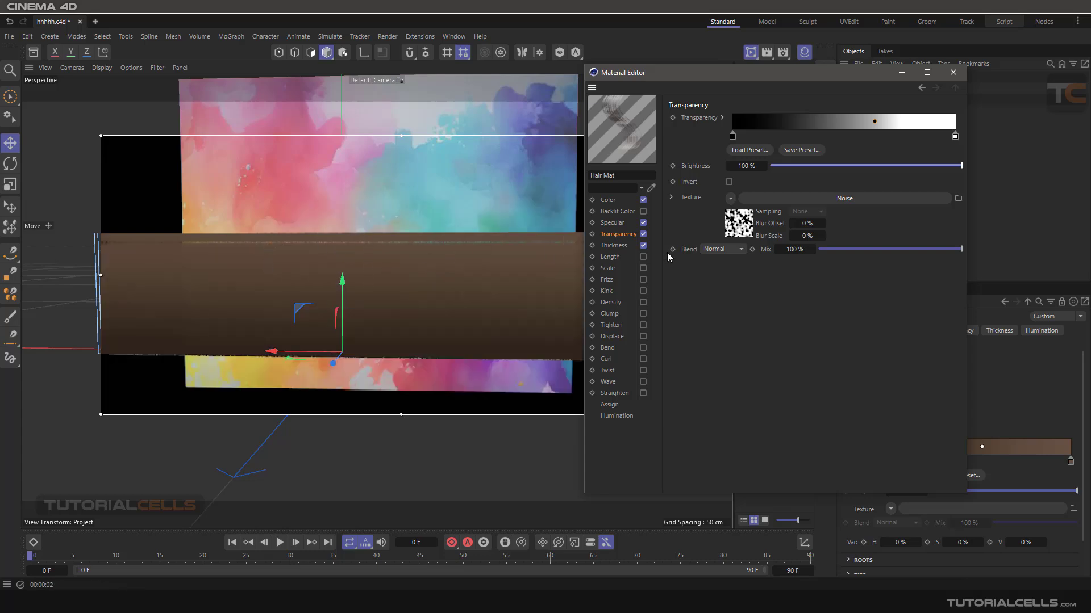
- In the Noise shader, switch the space to Object and set the global scale to 193%
left_click(787, 200)
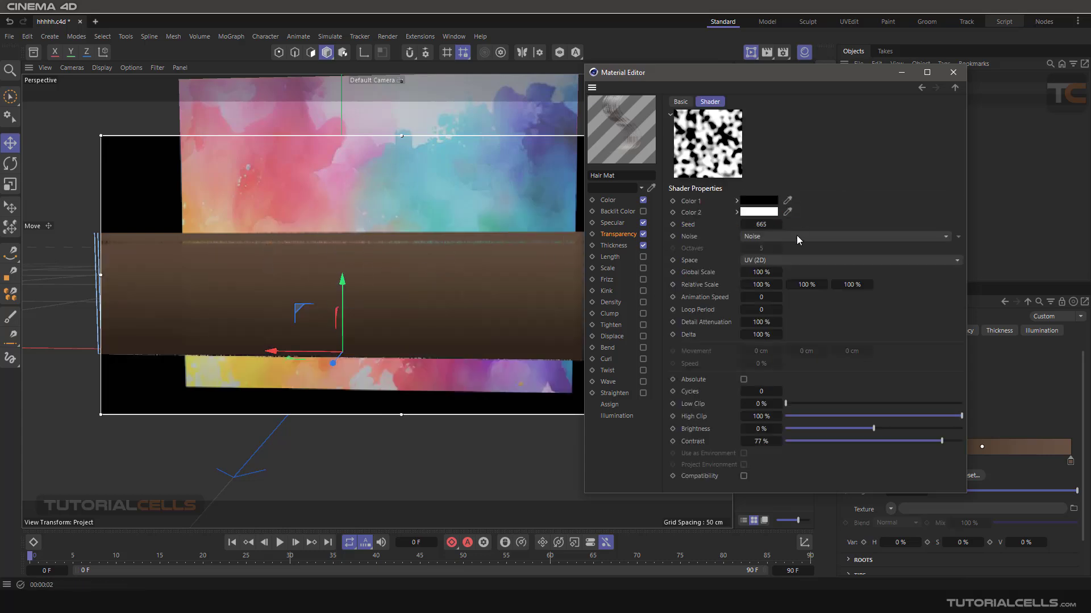
left_click(795, 258)
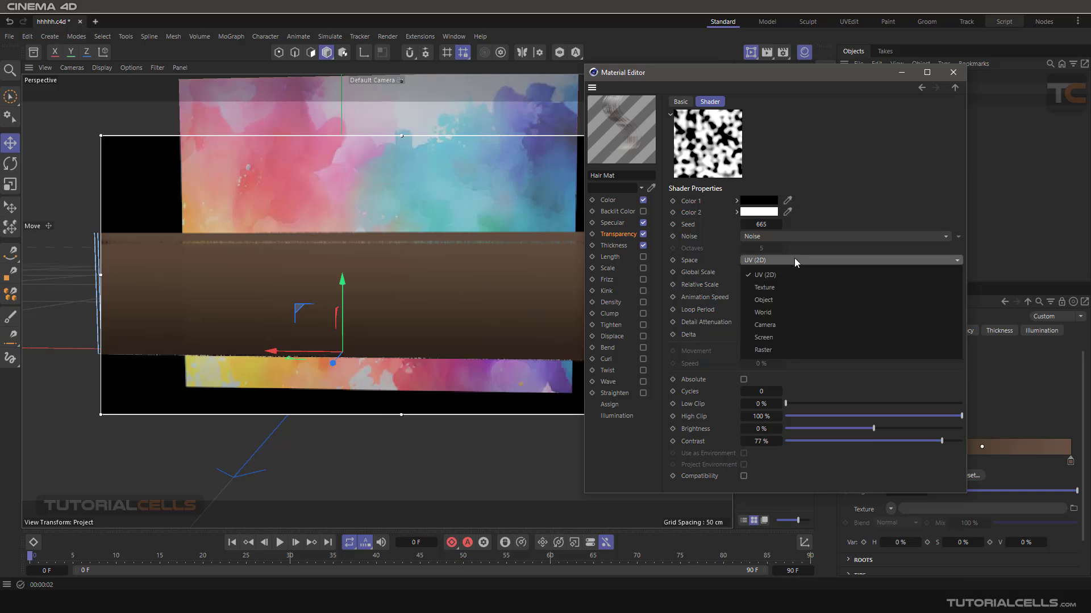
left_click(781, 299)
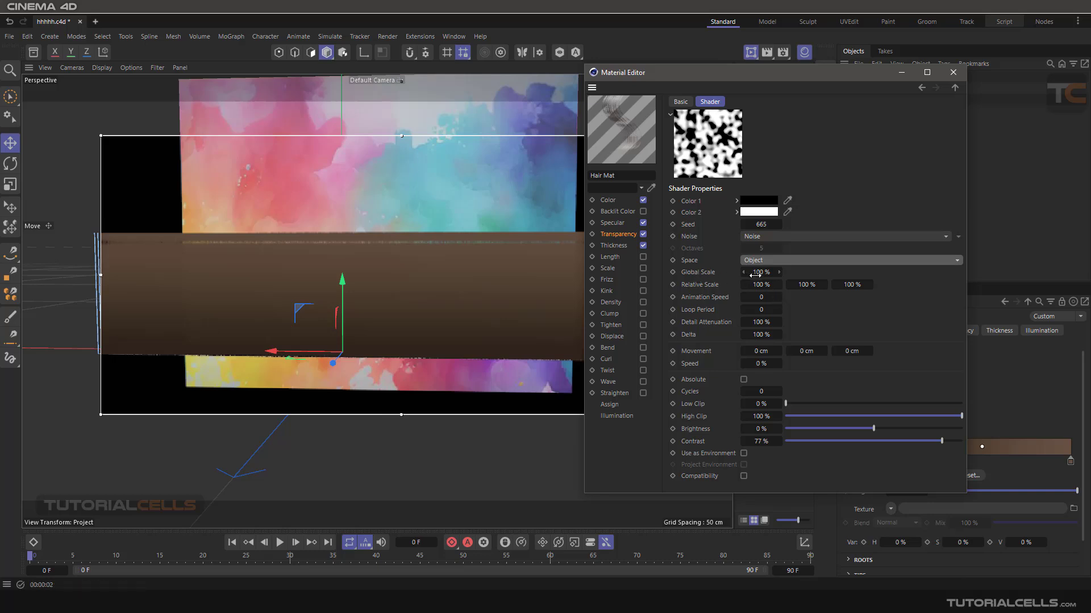
left_click_drag(755, 275, 731, 286)
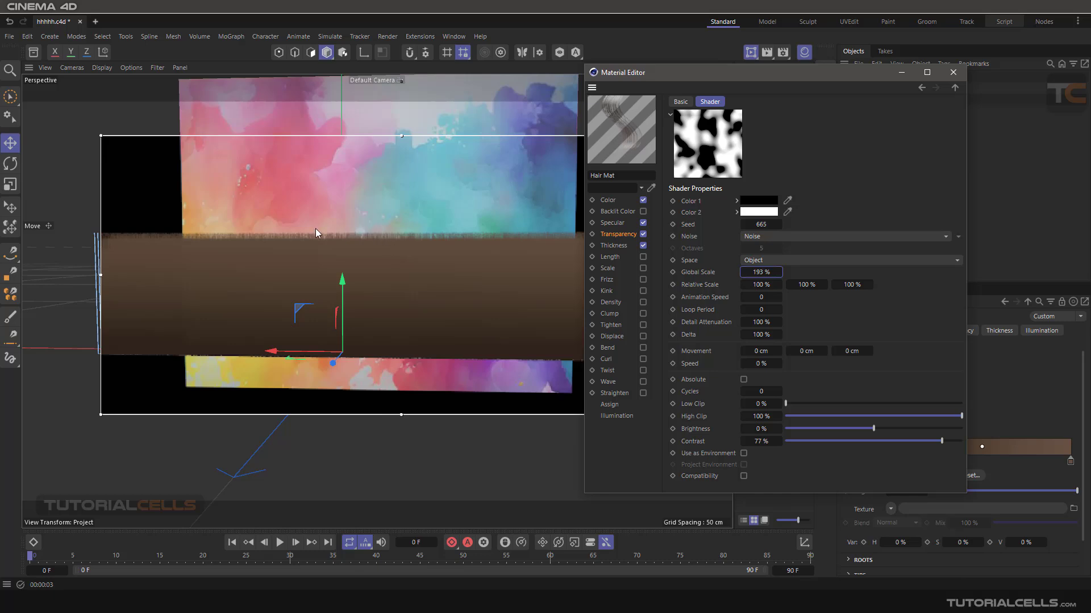
- Set the Transparency gradient's end knot brightness to 137% and move the middle knot further left
left_click(623, 234)
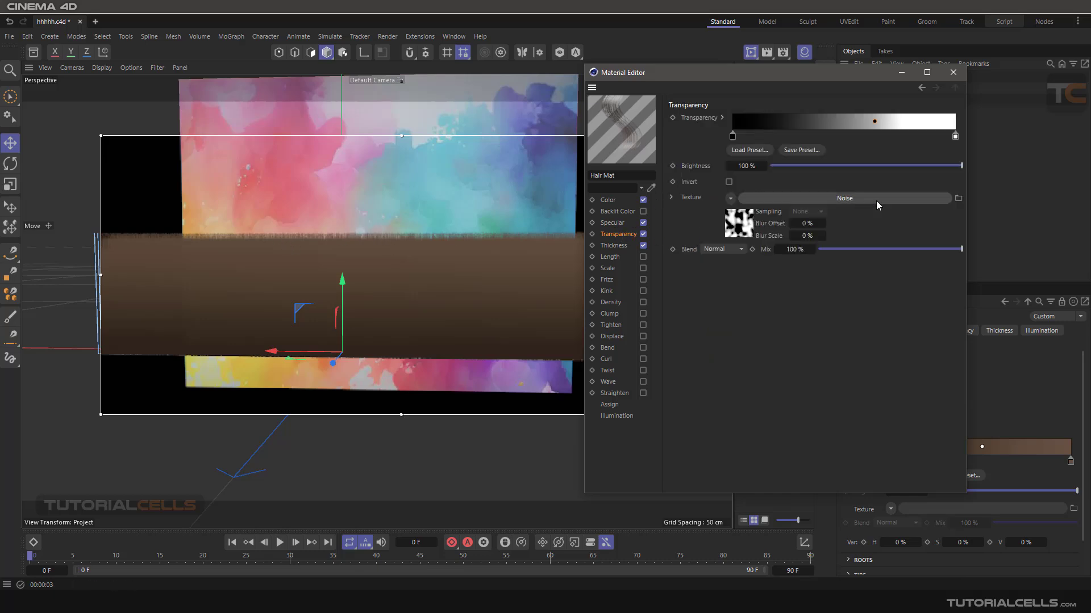
double_click(955, 137)
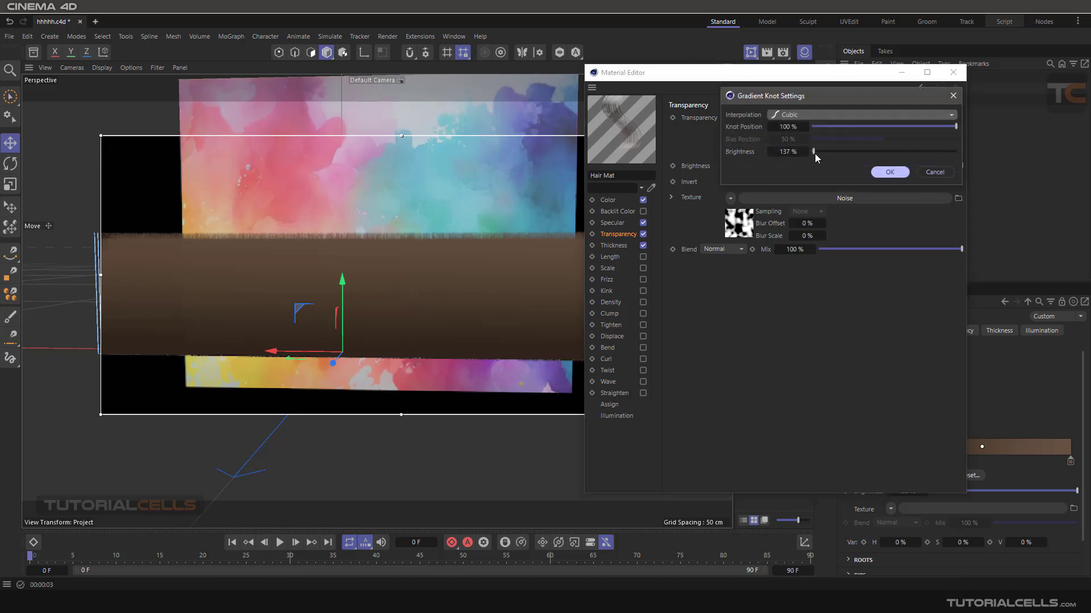
left_click(889, 171)
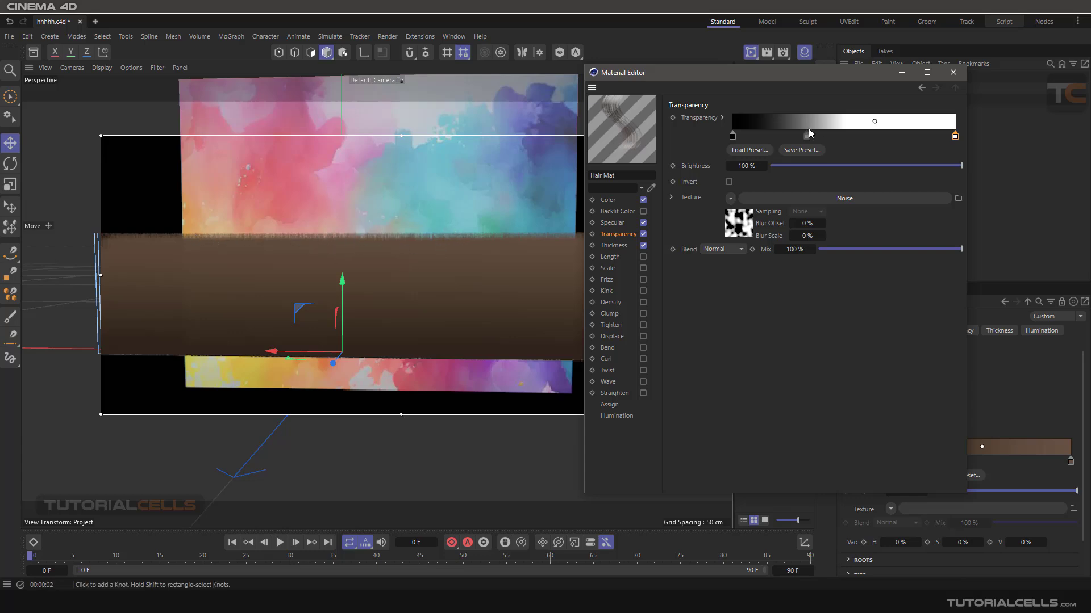
left_click_drag(873, 126, 822, 122)
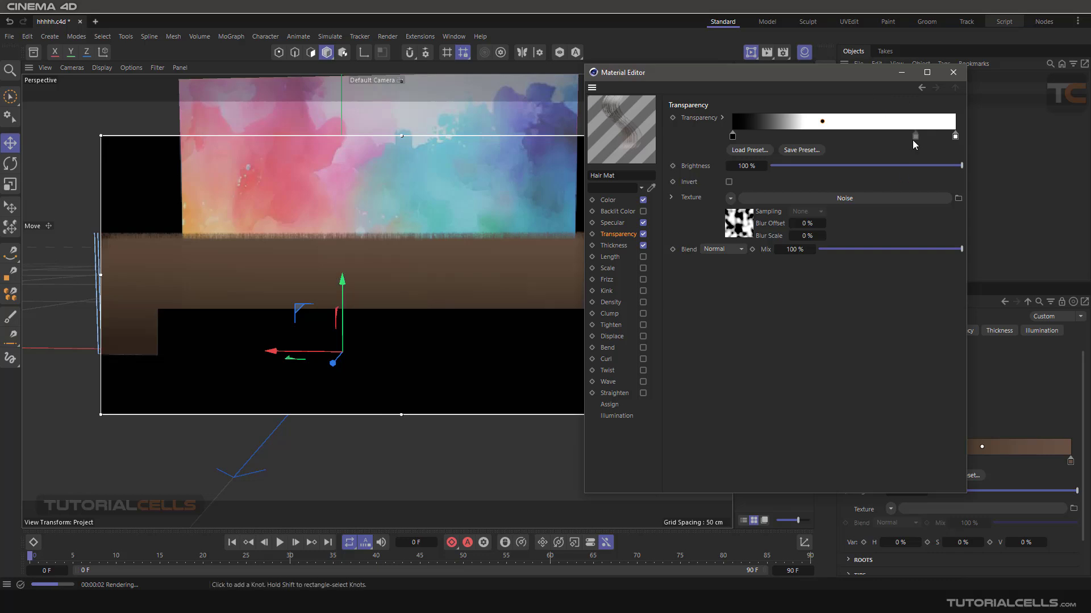
- Set the Transparency texture's blend mode to Multiply
left_click(740, 250)
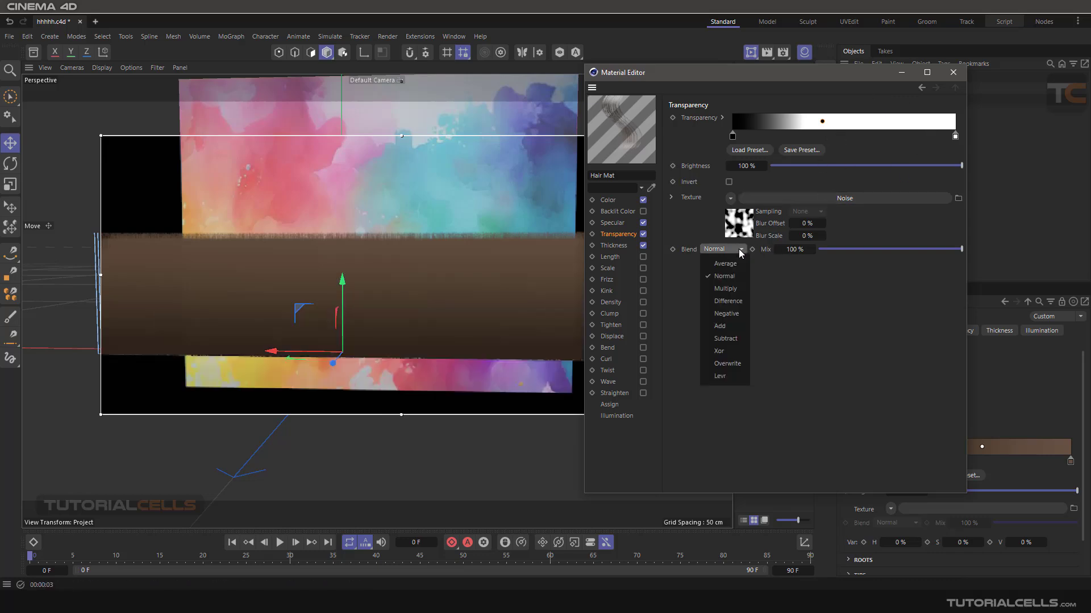
left_click(733, 290)
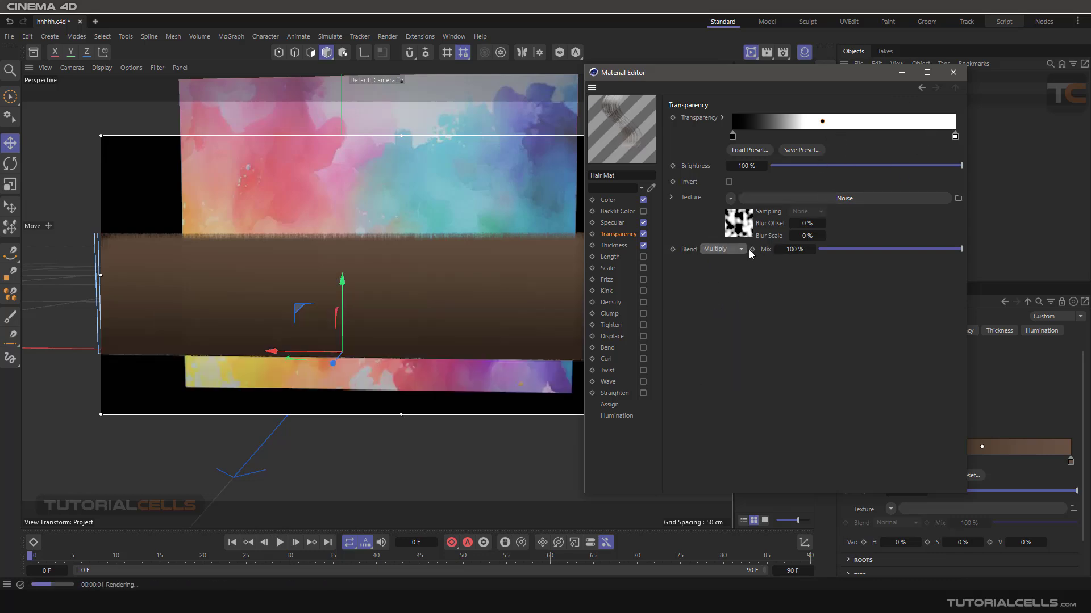
left_click(778, 122)
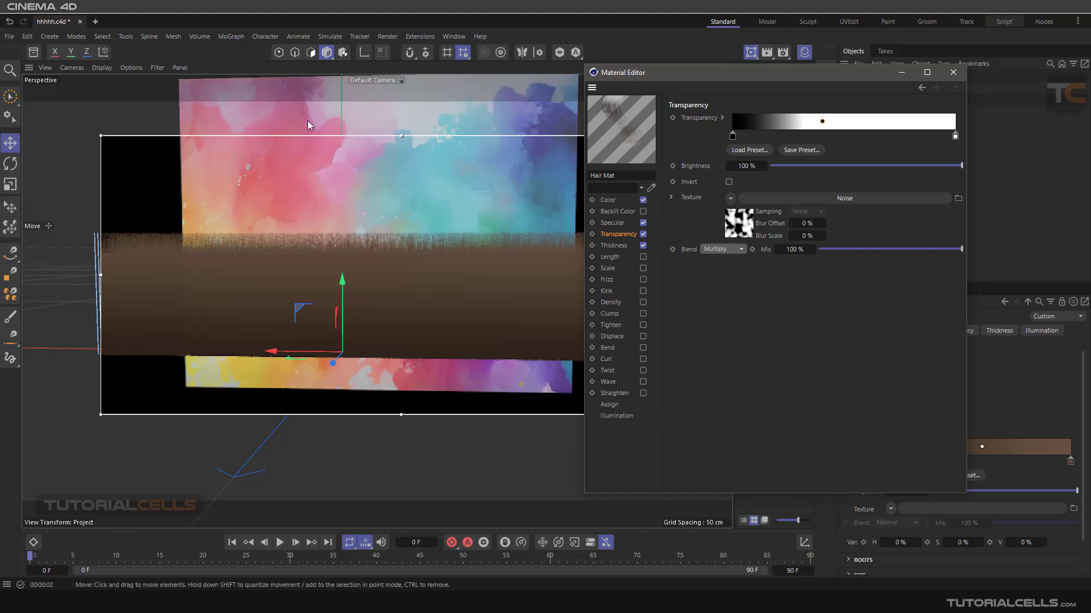
scroll(473, 236, "down", 2)
left_click_drag(473, 235, 915, 132, "alt")
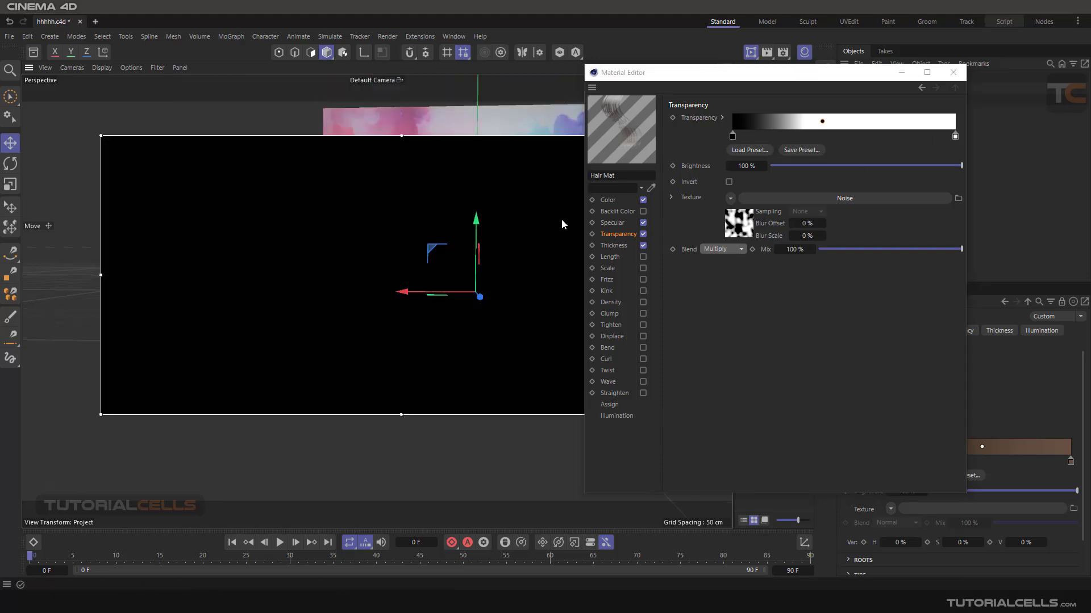
left_click_drag(465, 258, 490, 272, "alt")
scroll(490, 276, "down", 5)
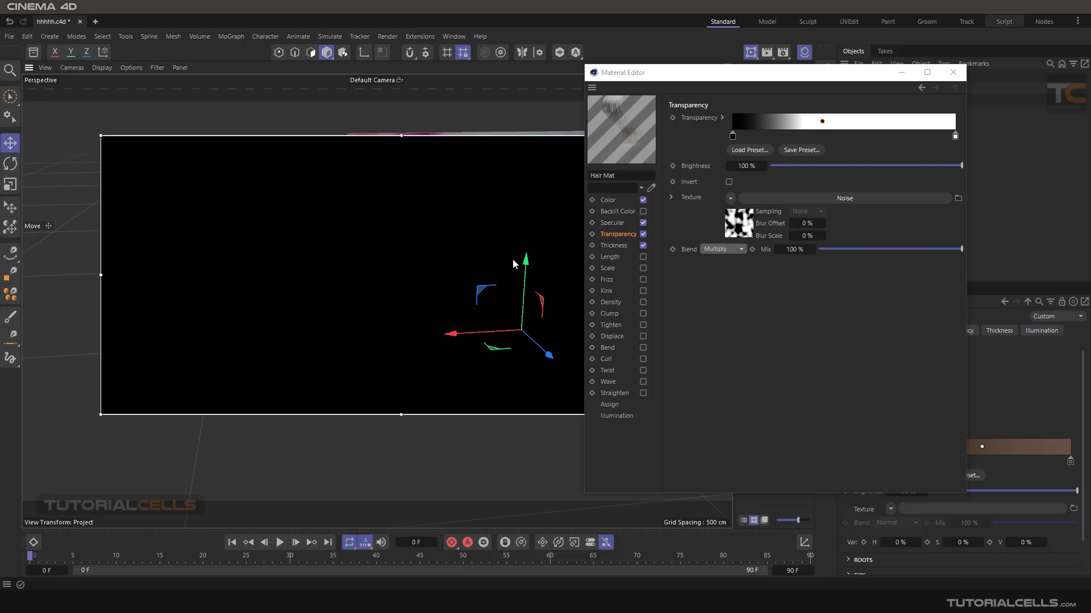
left_click(751, 52)
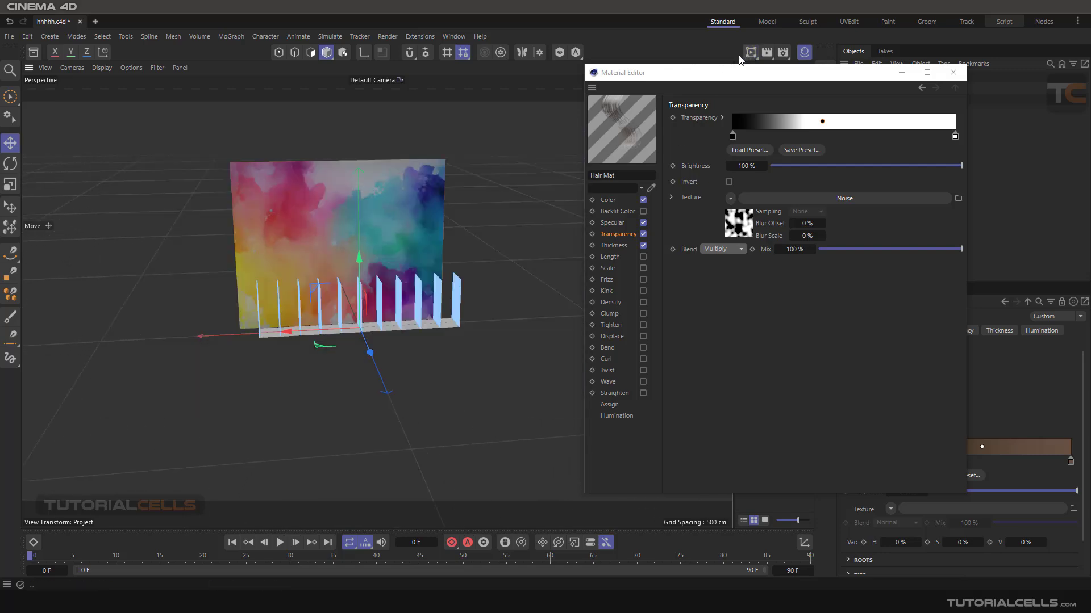